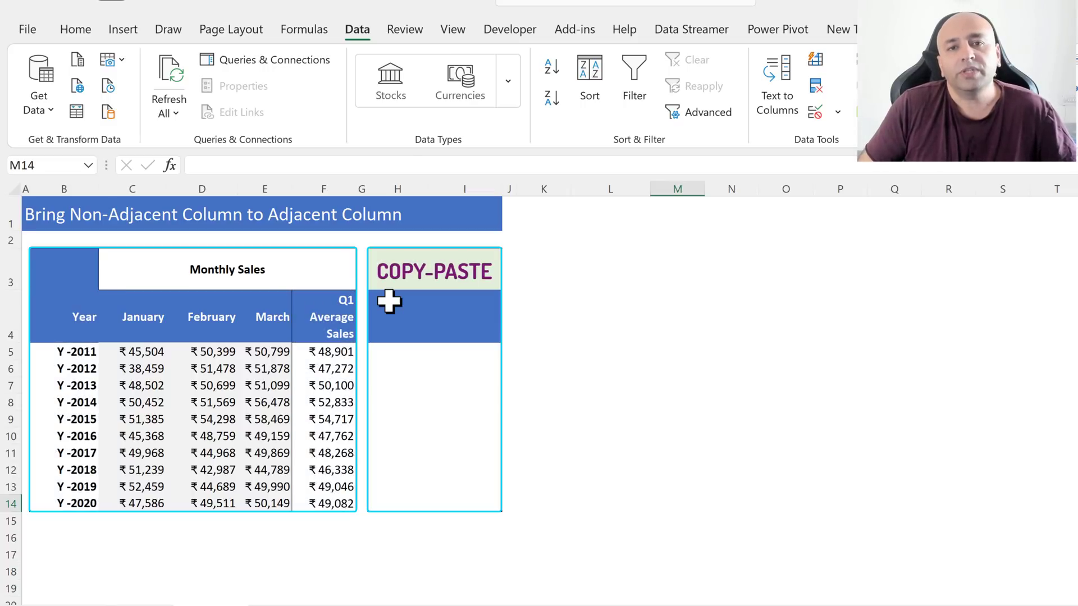
Copy the Year (B4:B14) and Q1 Average Sales (F4:F14) columns and paste them at H4
{"action": "left_click_drag", "start_coordinate": [72, 321], "coordinate": [66, 504]}
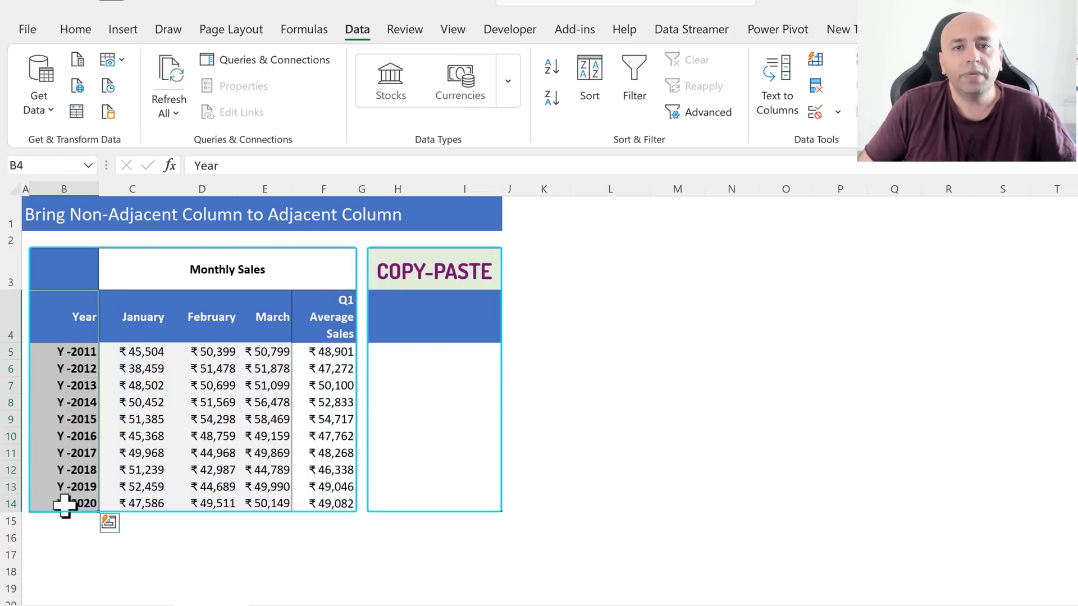
{"action": "key", "text": "ctrl"}
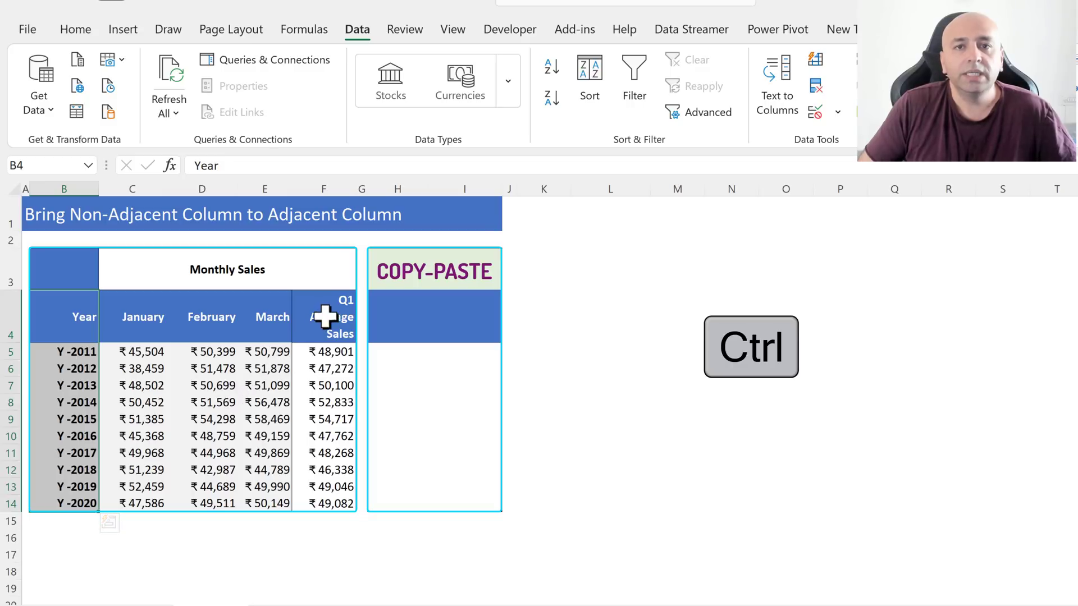
{"action": "left_click", "coordinate": [327, 309], "text": "ctrl"}
{"action": "left_click_drag", "start_coordinate": [327, 309], "coordinate": [333, 505]}
{"action": "key", "text": "ctrl+c"}
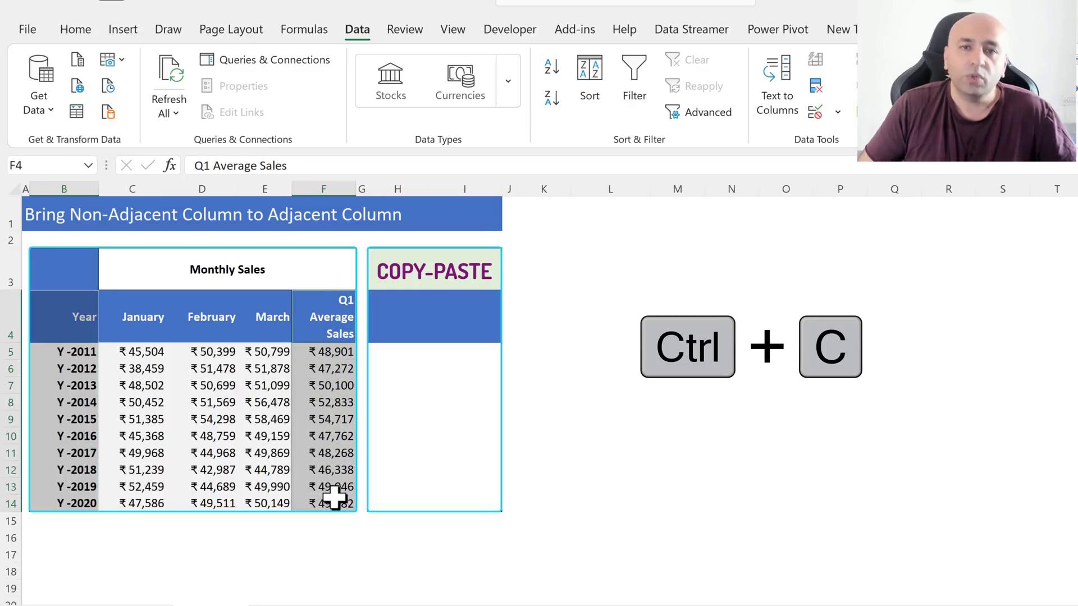
{"action": "left_click", "coordinate": [386, 313]}
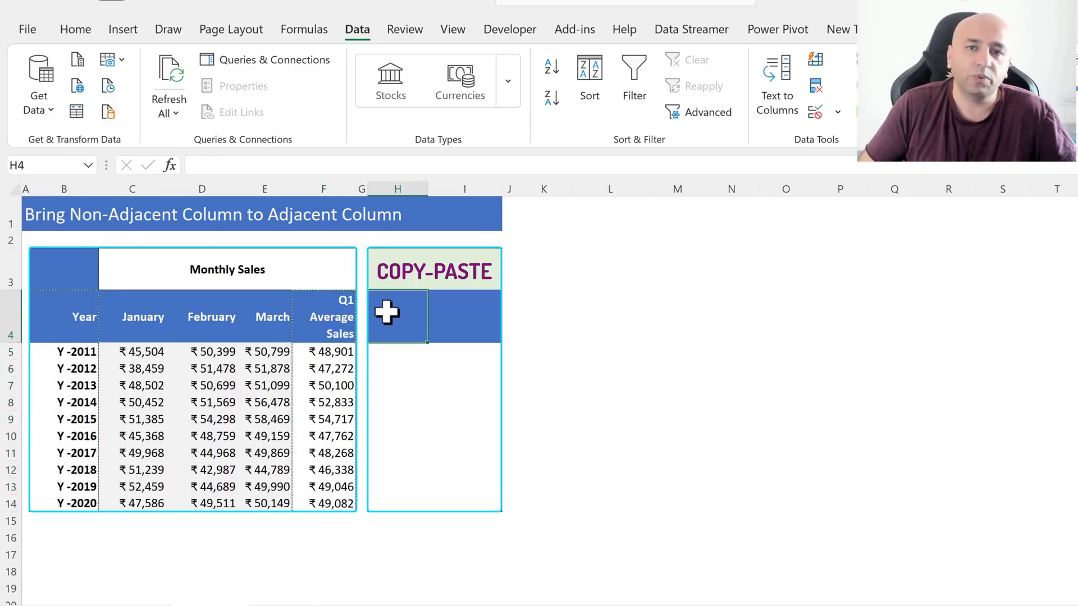
{"action": "key", "text": "ctrl+v"}
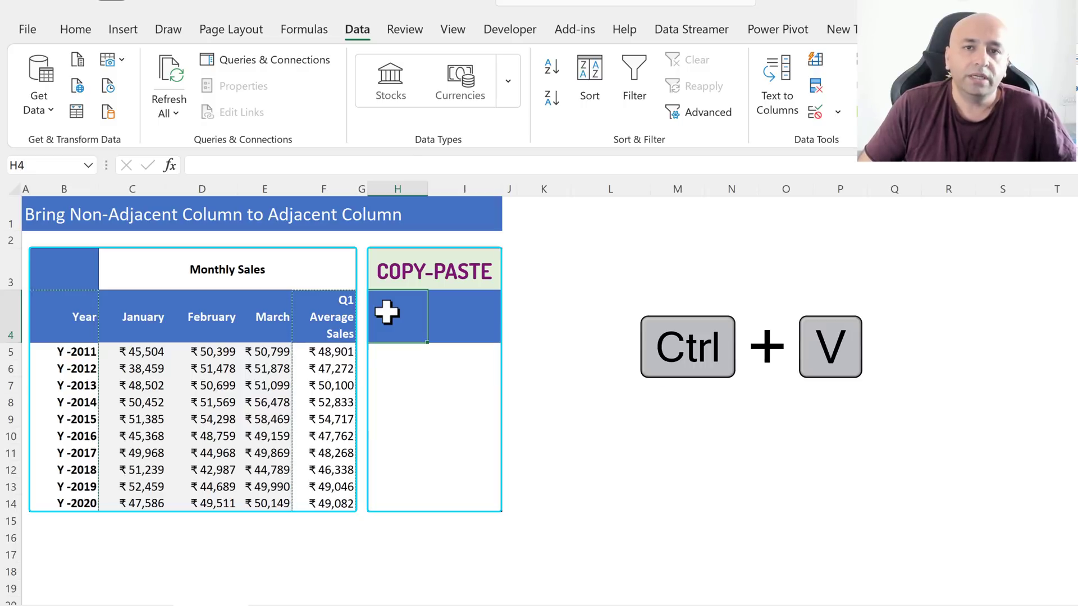
{"action": "left_click", "coordinate": [677, 419]}
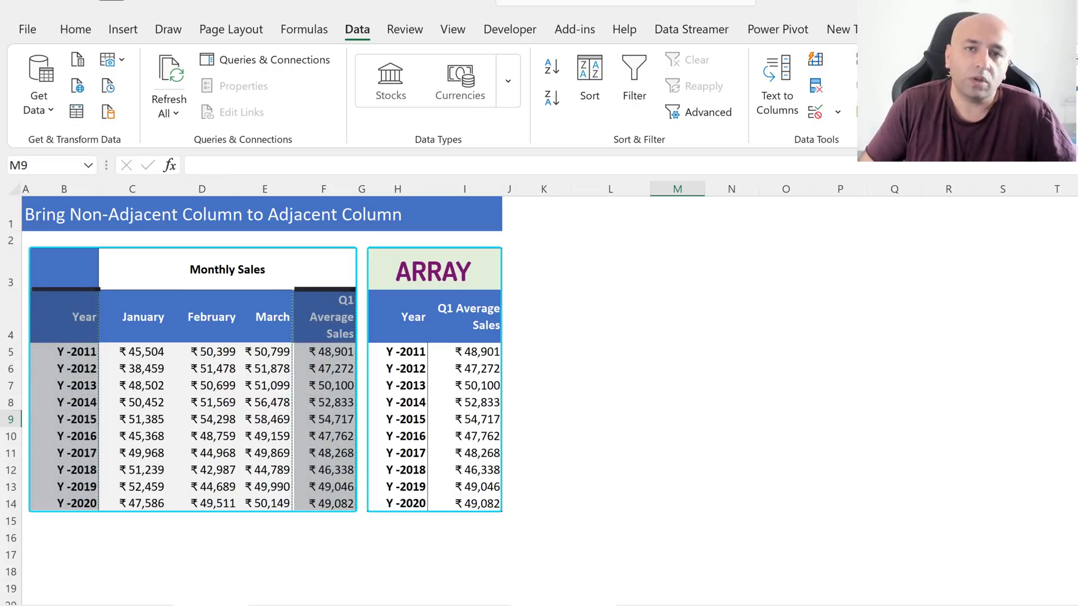
Undo the paste and enter =B4:B14 in H4 to spill the Year column
{"action": "key", "text": "ctrl+z"}
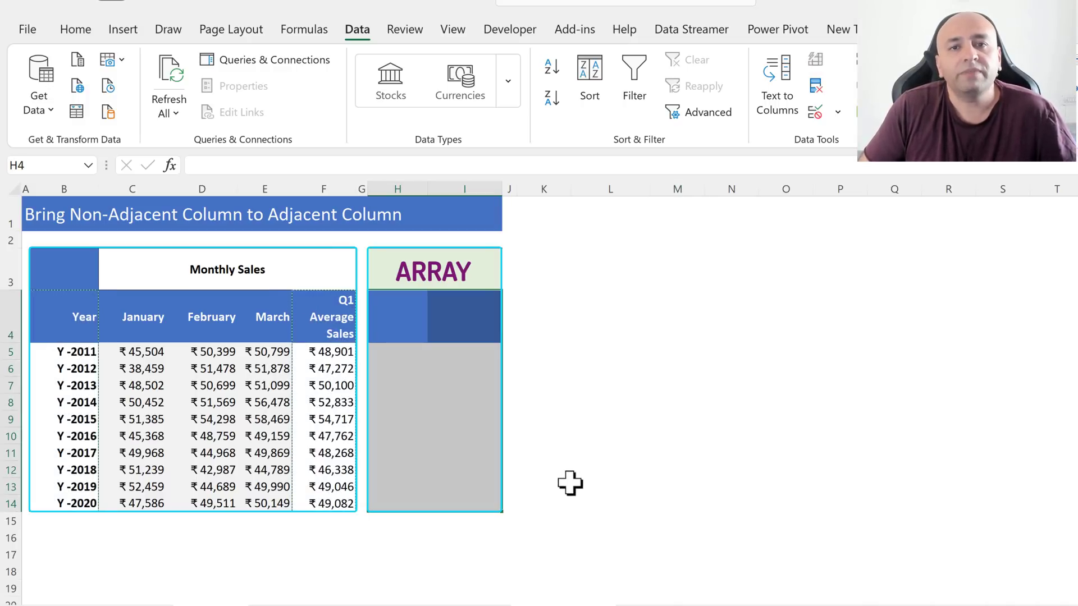
{"action": "left_click", "coordinate": [403, 326]}
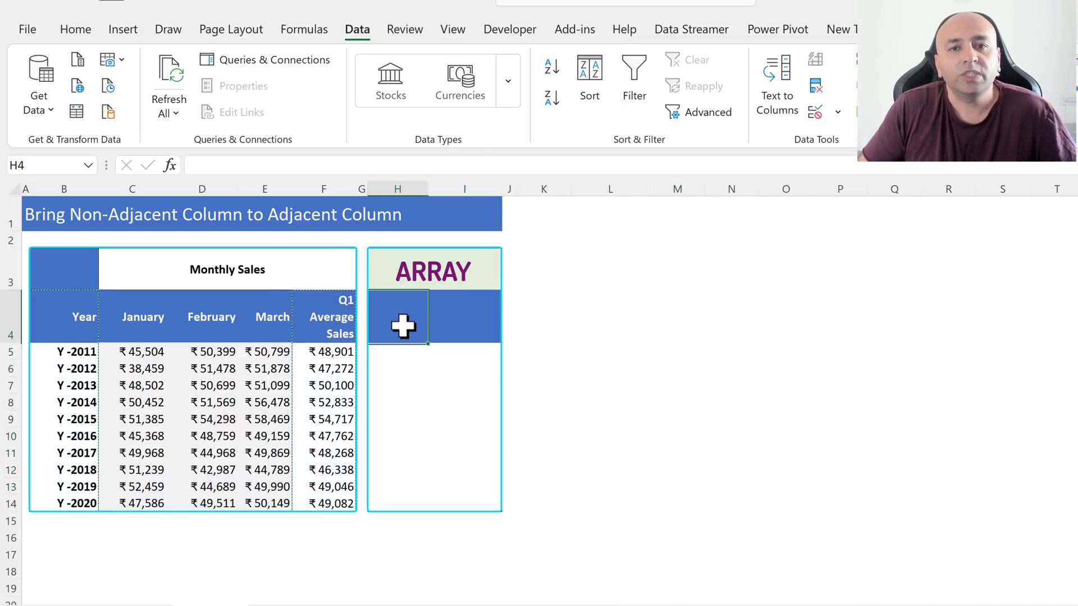
{"action": "type", "text": "="}
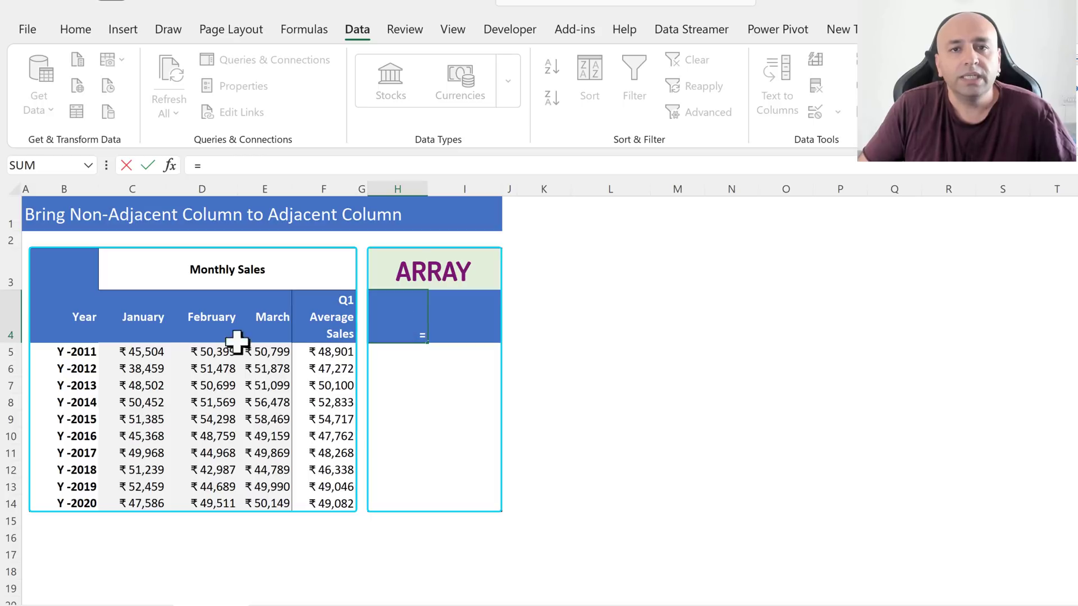
{"action": "left_click_drag", "start_coordinate": [67, 323], "coordinate": [76, 498]}
{"action": "key", "text": "Return"}
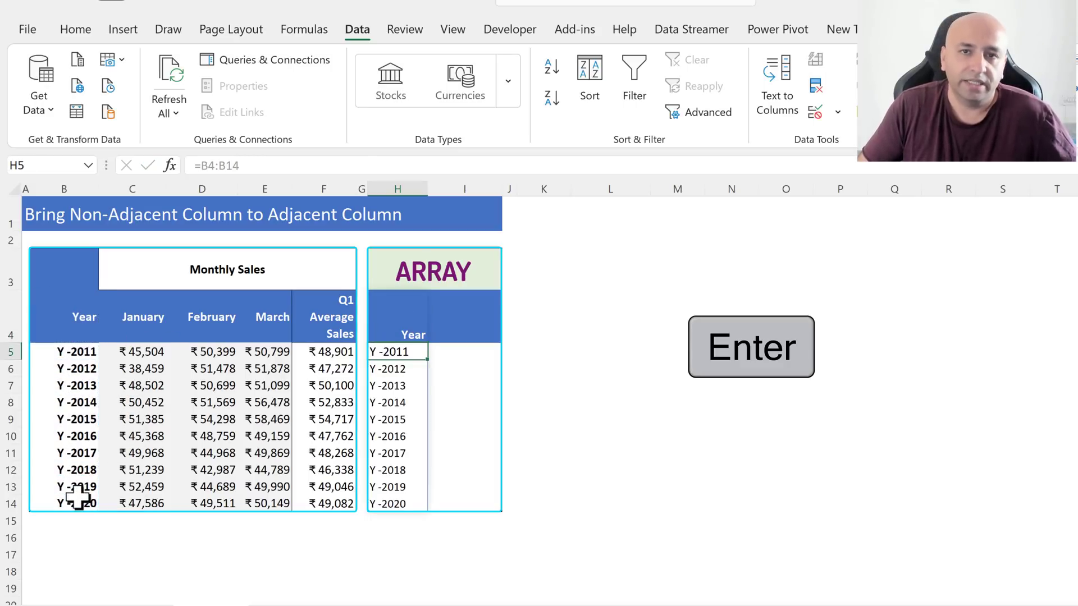
Enter =F4:F14 in I4 to spill the Q1 Average Sales column
{"action": "left_click", "coordinate": [489, 330]}
{"action": "type", "text": "="}
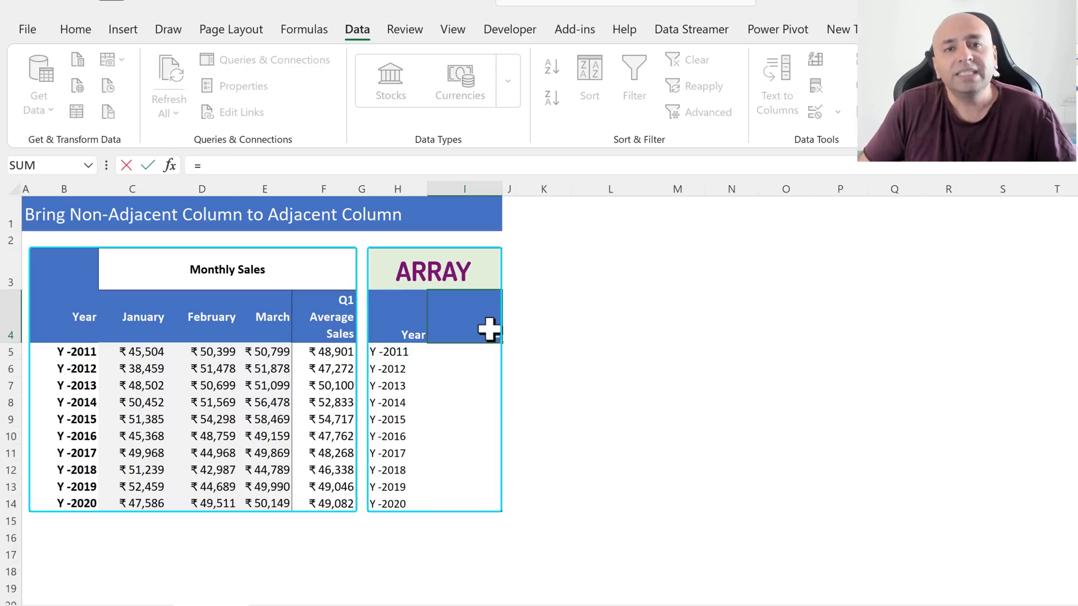
{"action": "left_click_drag", "start_coordinate": [332, 330], "coordinate": [335, 494]}
{"action": "key", "text": "Return"}
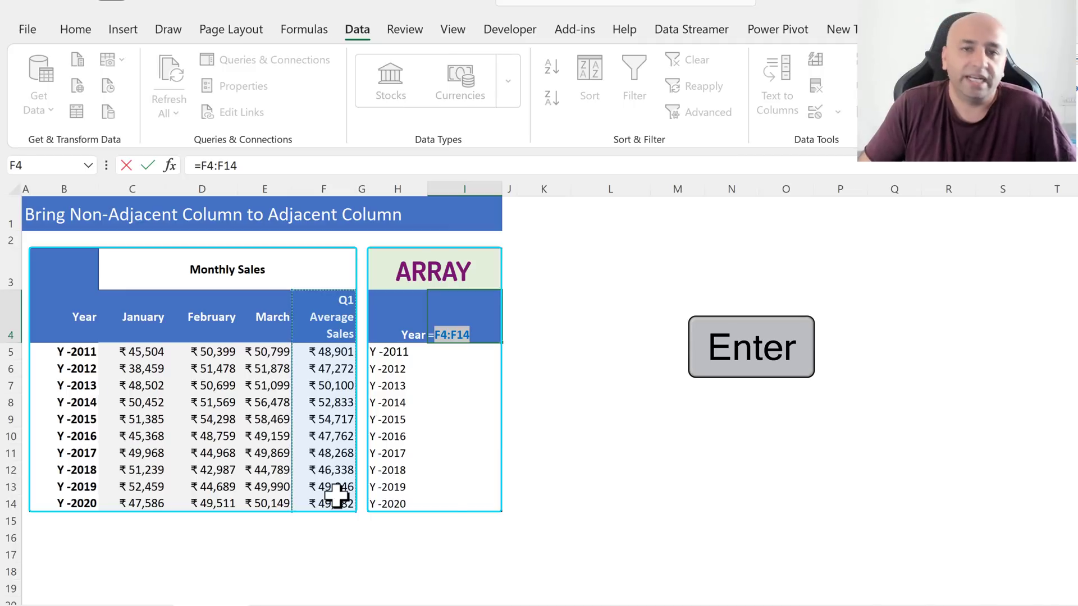
{"action": "left_click", "coordinate": [459, 554]}
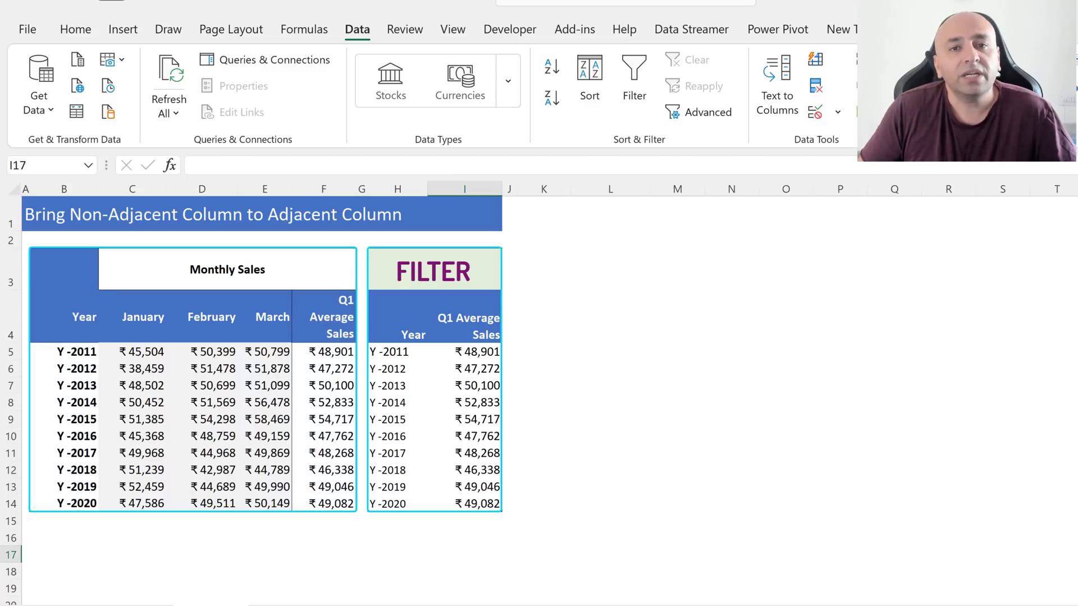
Undo the array formulas and enter =FILTER(B4:F14,{1,0,0,0,1}) in H4
{"action": "key", "text": "ctrl+z"}
{"action": "key", "text": "ctrl+z"}
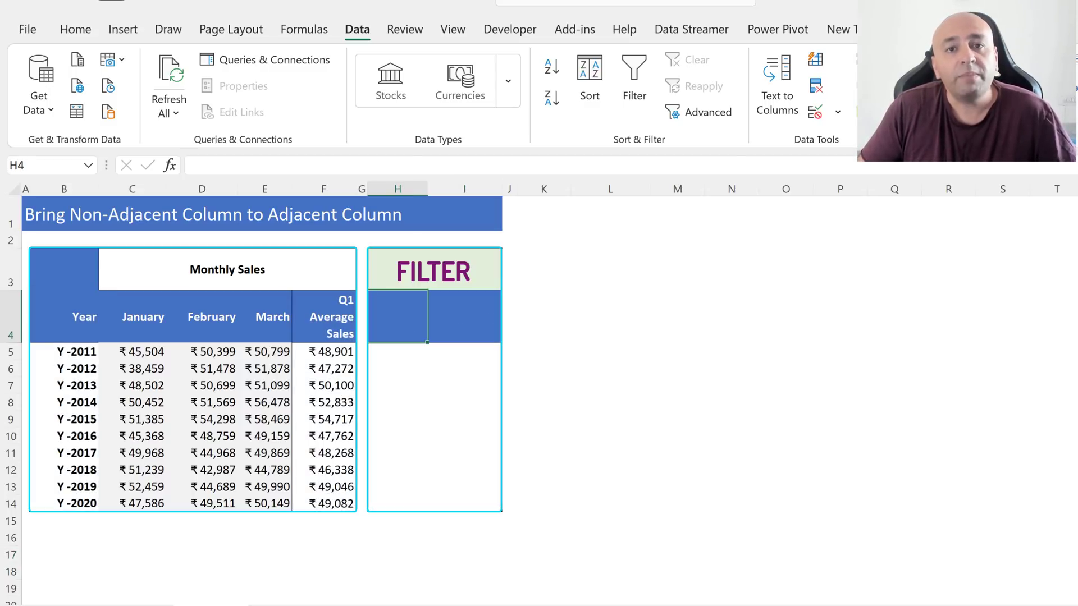
{"action": "type", "text": "=fil"}
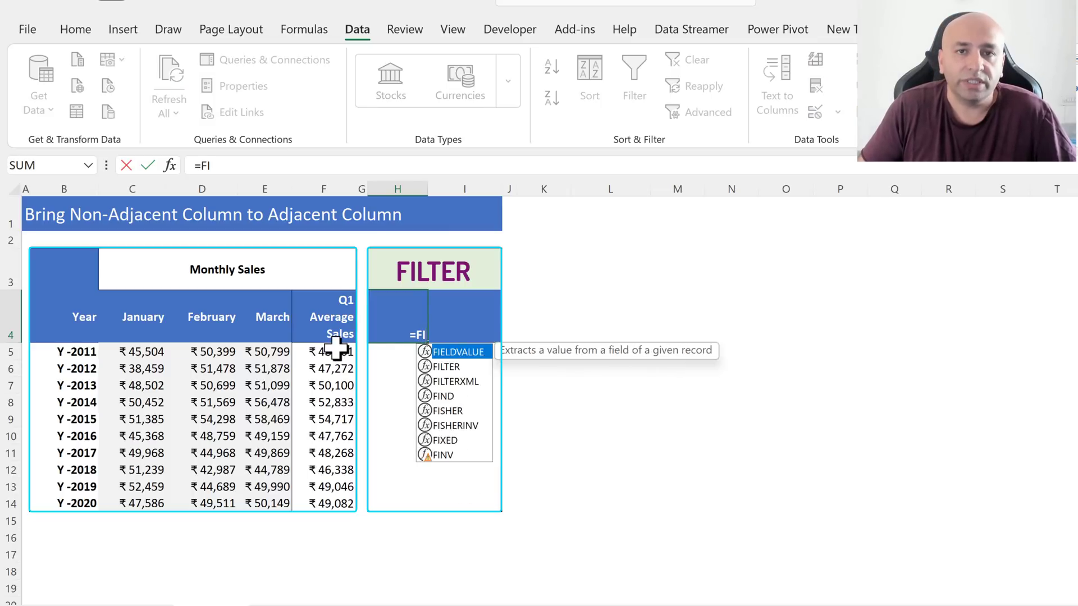
{"action": "key", "text": "Tab"}
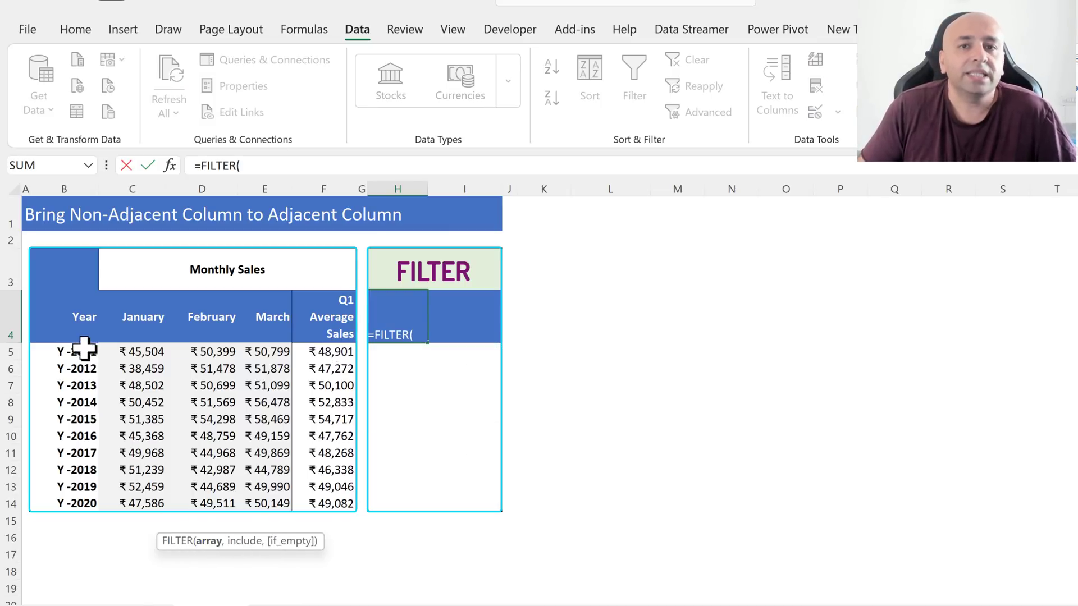
{"action": "left_click_drag", "start_coordinate": [73, 320], "coordinate": [343, 504]}
{"action": "type", "text": ","}
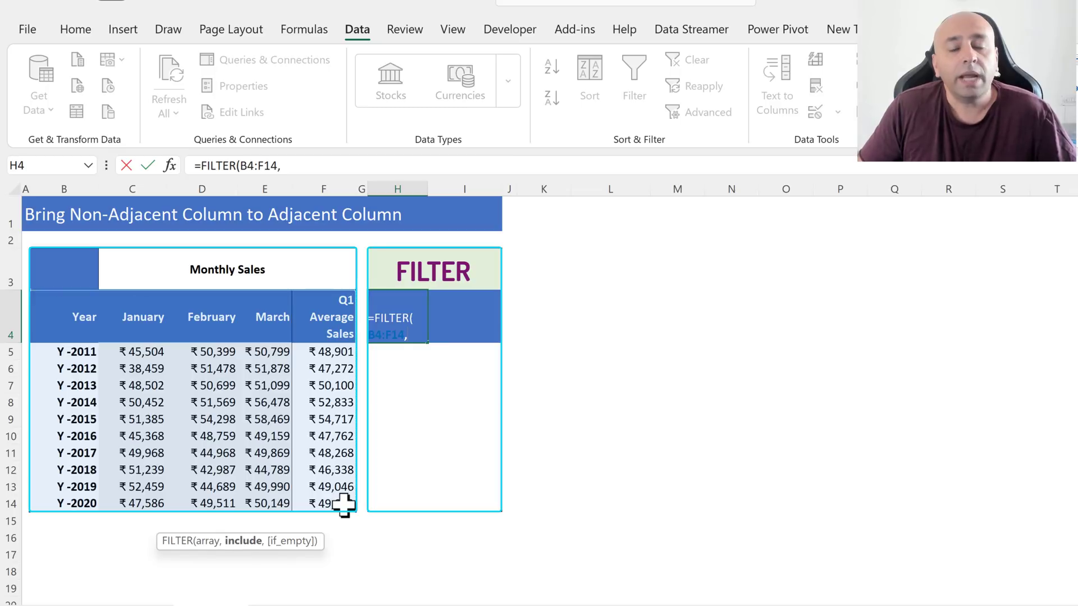
{"action": "type", "text": "{"}
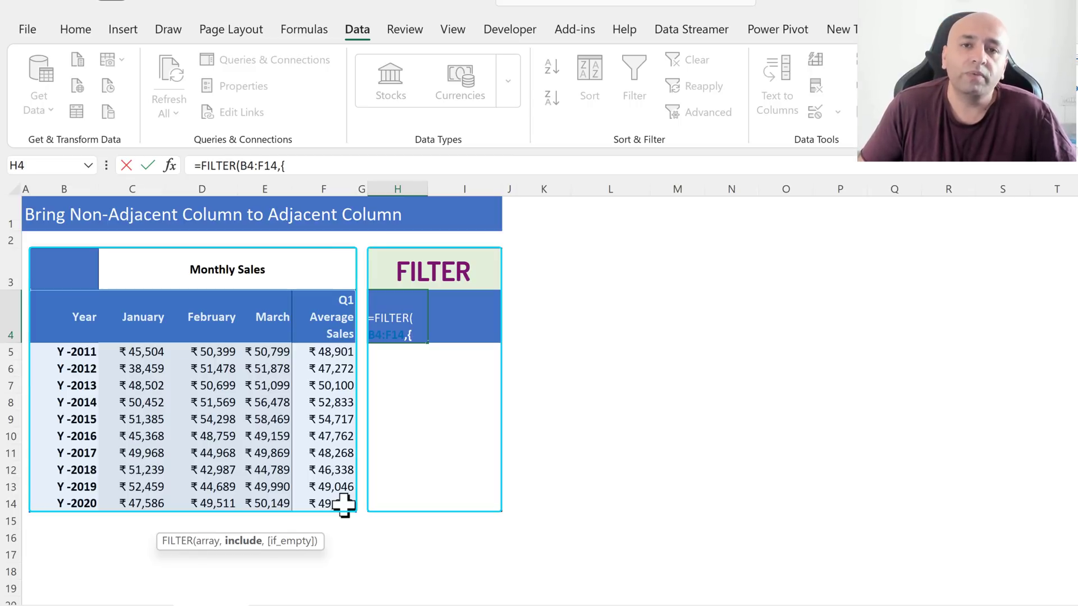
{"action": "type", "text": "1,0"}
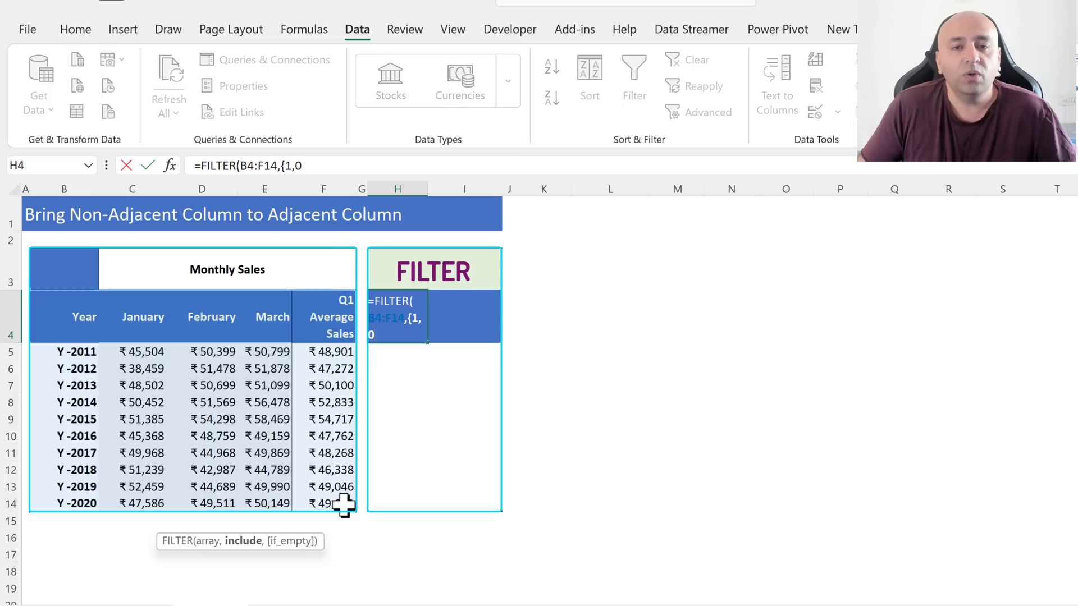
{"action": "type", "text": ",0"}
{"action": "type", "text": ",0"}
{"action": "type", "text": ",1"}
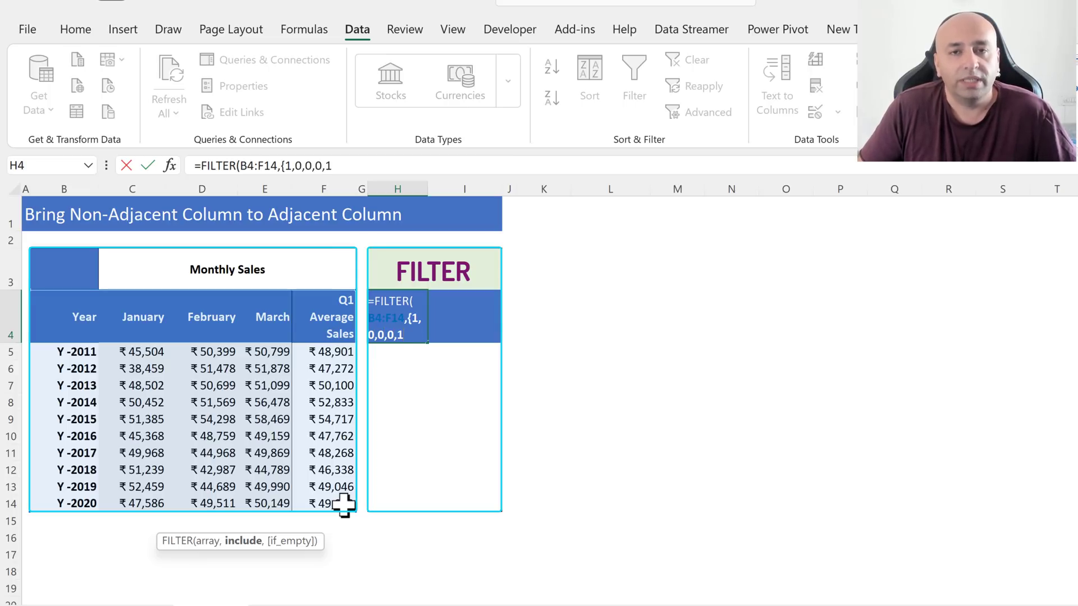
{"action": "type", "text": "})"}
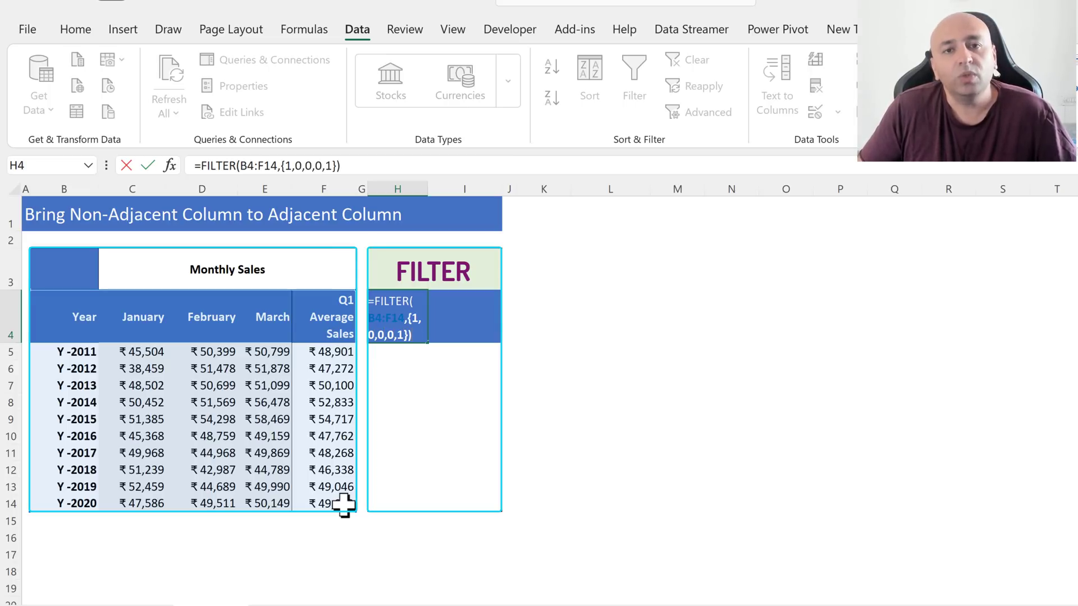
{"action": "key", "text": "Return"}
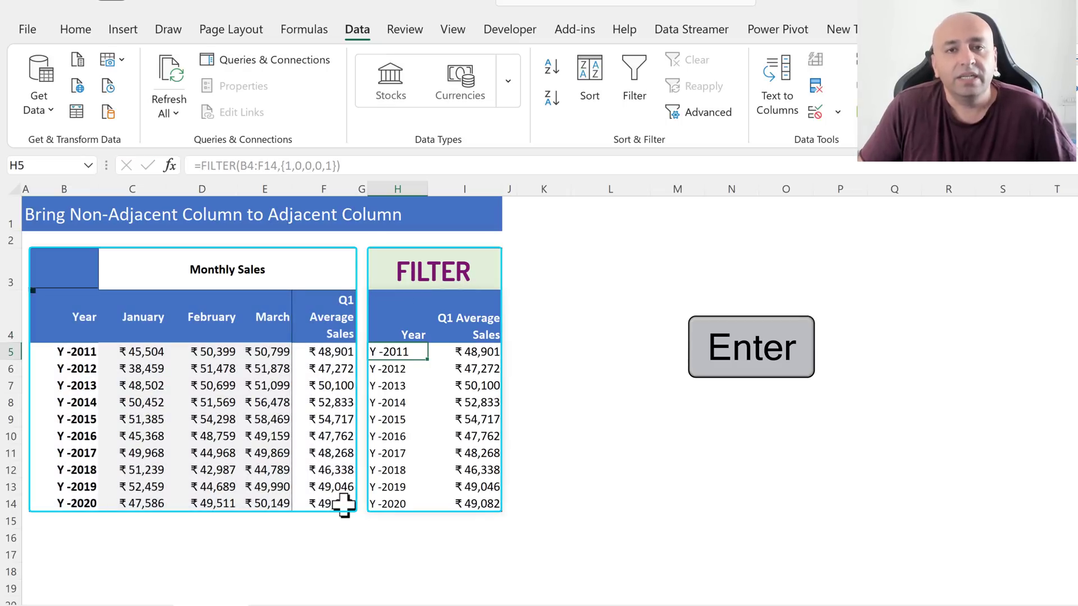
{"action": "left_click", "coordinate": [362, 571]}
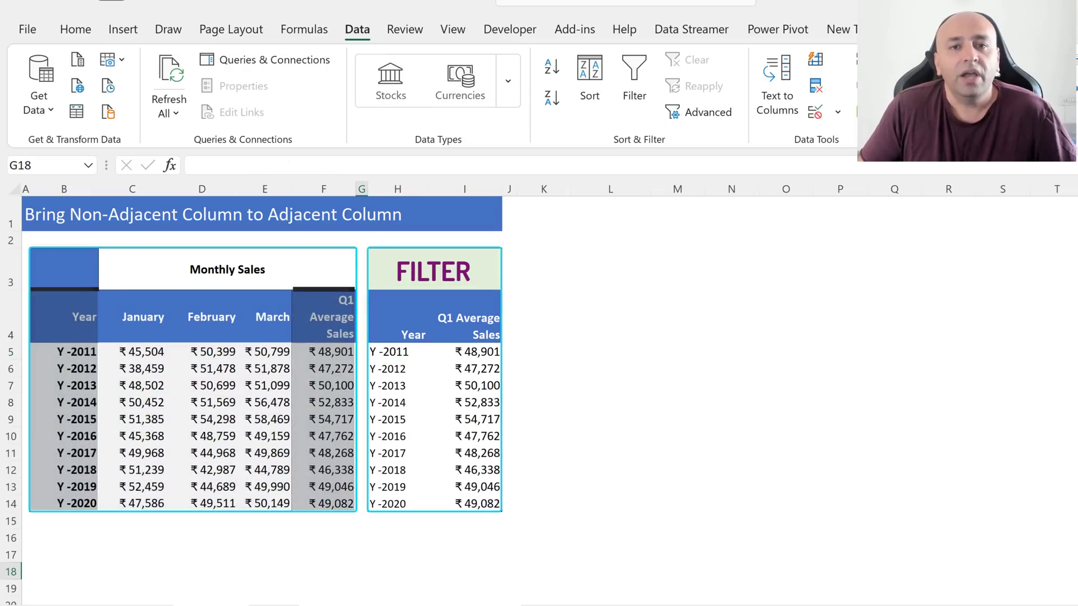
Change the FILTER include array in H4 to {1,0,0,1,0} so Year and March appear
{"action": "left_click", "coordinate": [397, 538]}
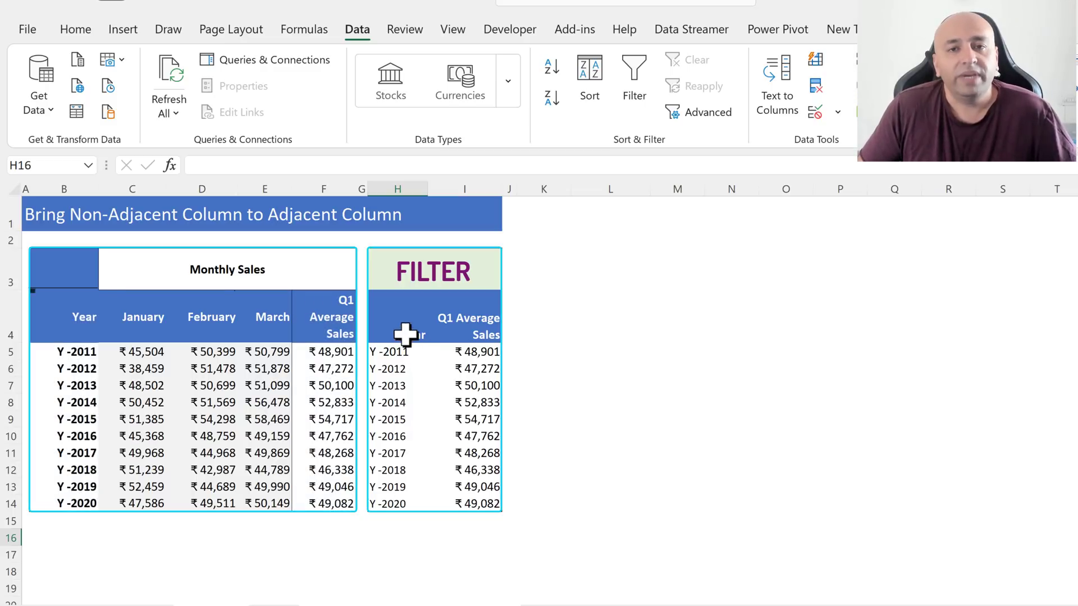
{"action": "left_click", "coordinate": [405, 335]}
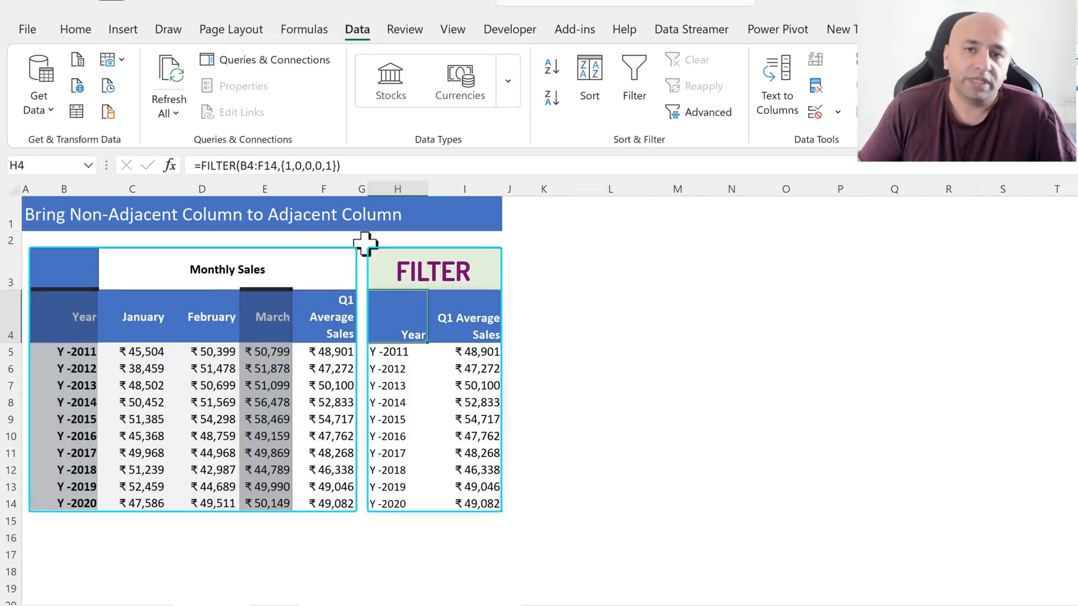
{"action": "left_click", "coordinate": [321, 164]}
{"action": "left_click_drag", "start_coordinate": [324, 186], "coordinate": [198, 548]}
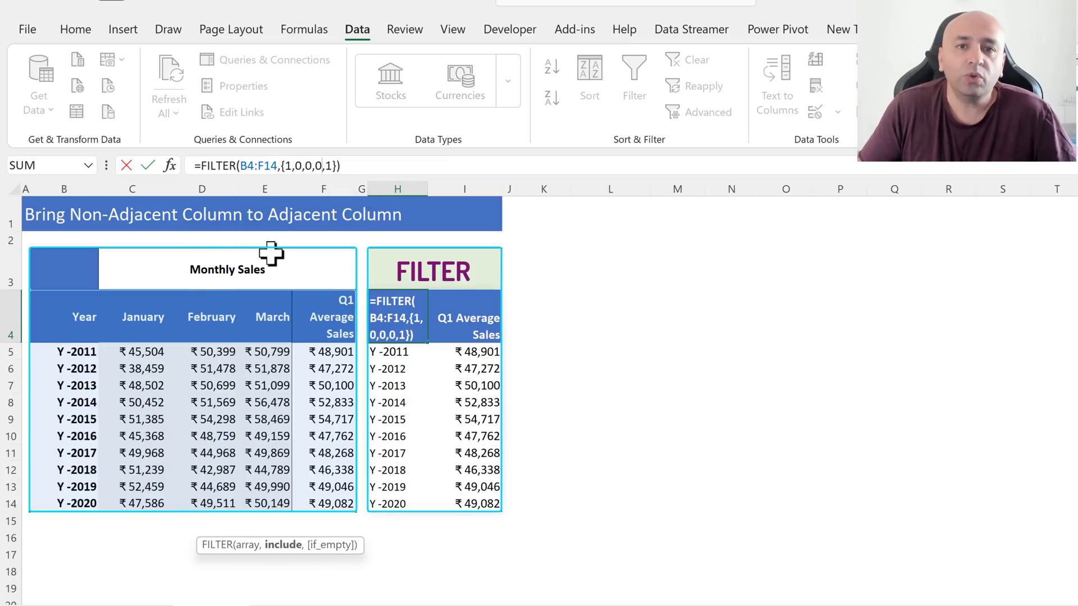
{"action": "key", "text": "BackSpace"}
{"action": "type", "text": "1"}
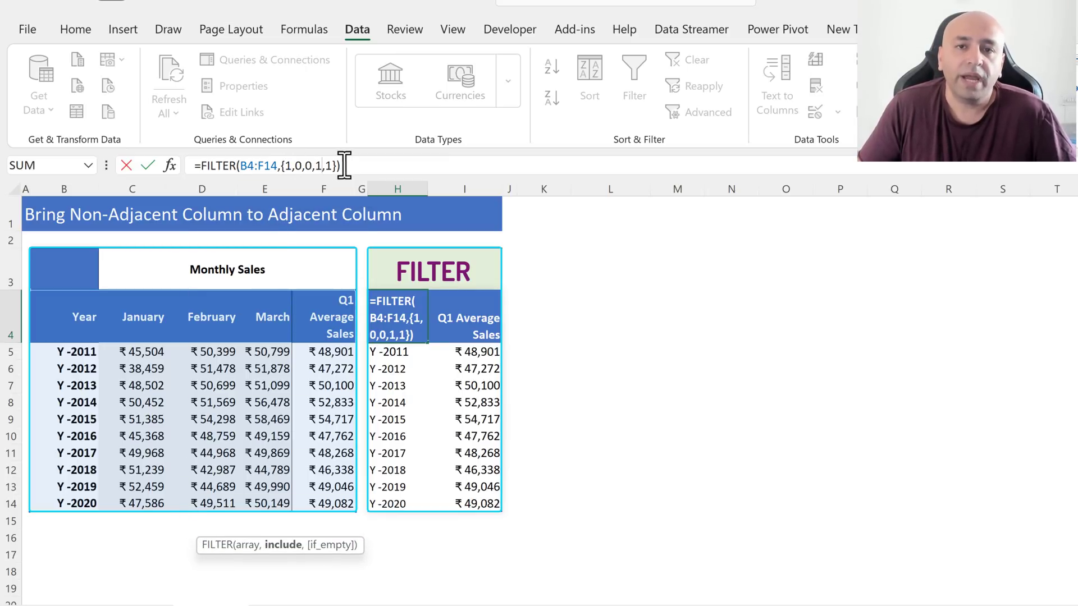
{"action": "key", "text": "Right"}
{"action": "key", "text": "Right"}
{"action": "key", "text": "BackSpace"}
{"action": "type", "text": "0"}
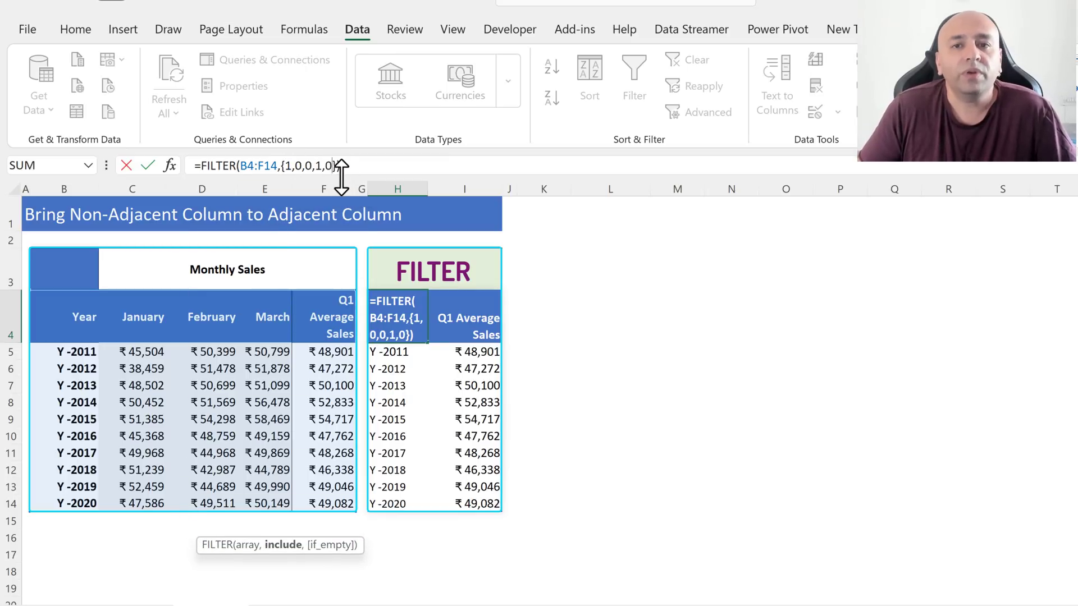
{"action": "key", "text": "Return"}
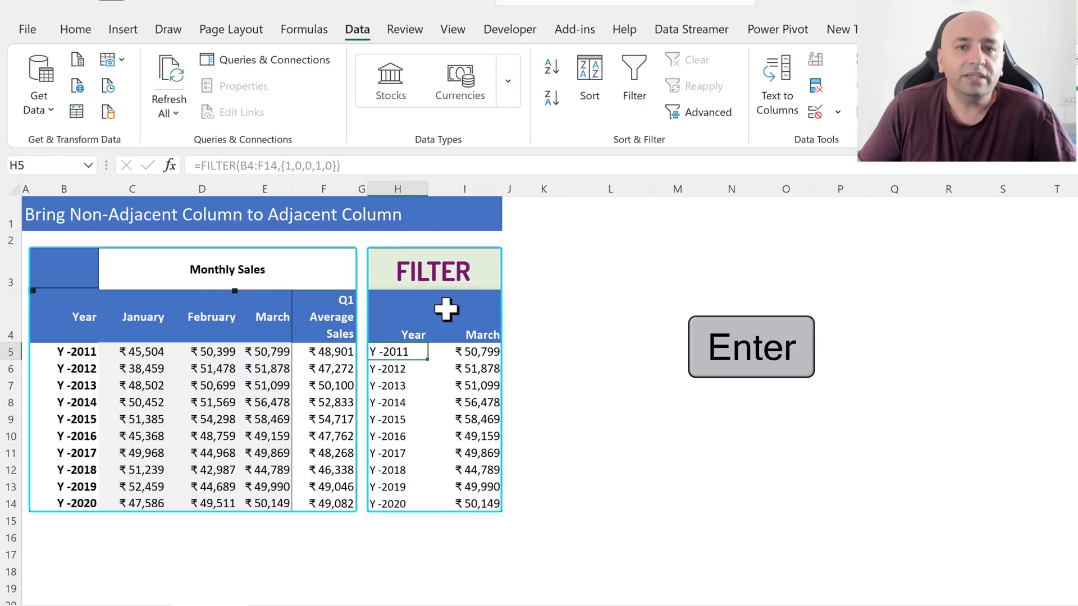
{"action": "left_click", "coordinate": [391, 538]}
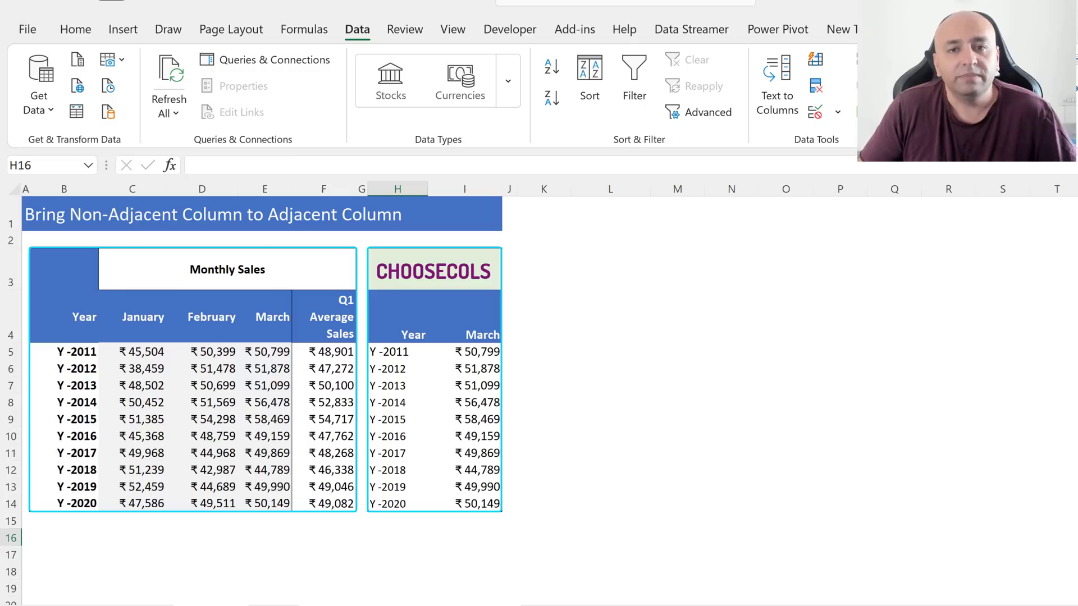
Undo to an empty H4 and enter =CHOOSECOLS(B4:F14,1,5) there
{"action": "key", "text": "ctrl+z"}
{"action": "key", "text": "ctrl+z"}
{"action": "key", "text": "ctrl+z"}
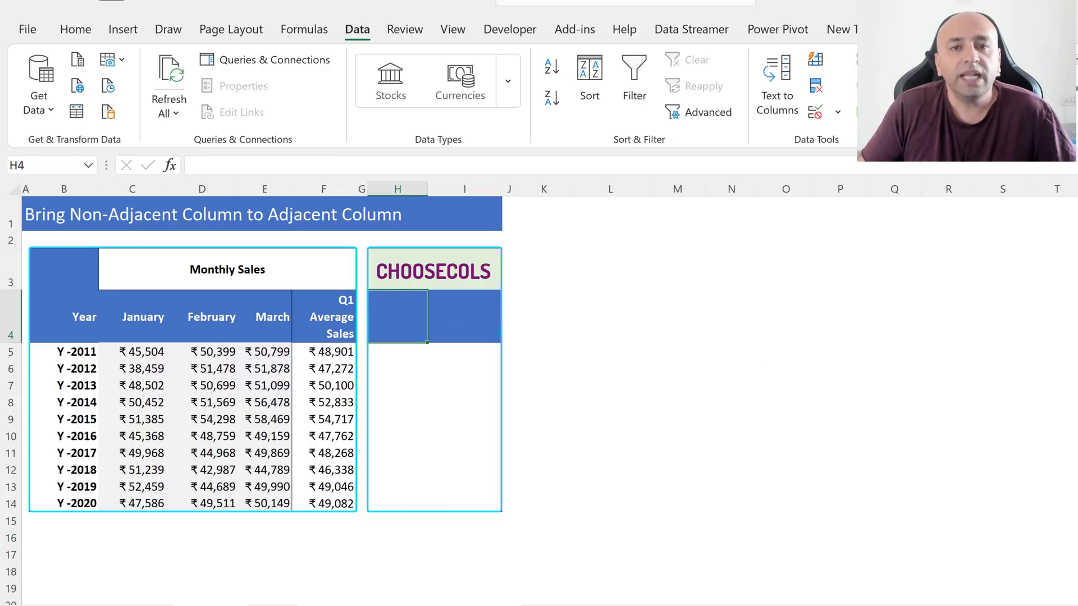
{"action": "type", "text": "="}
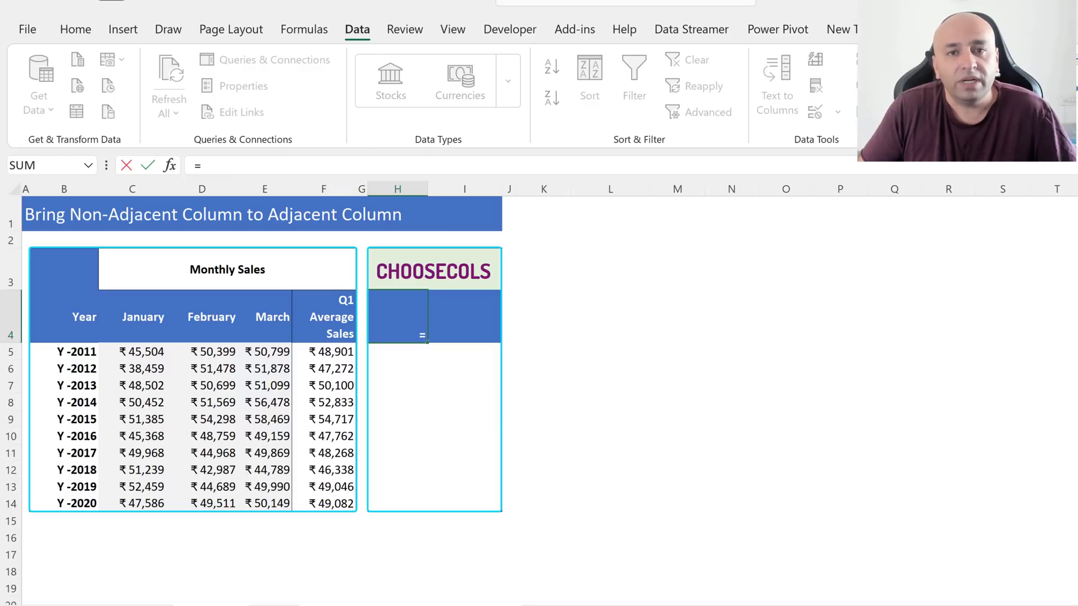
{"action": "type", "text": "CHOO"}
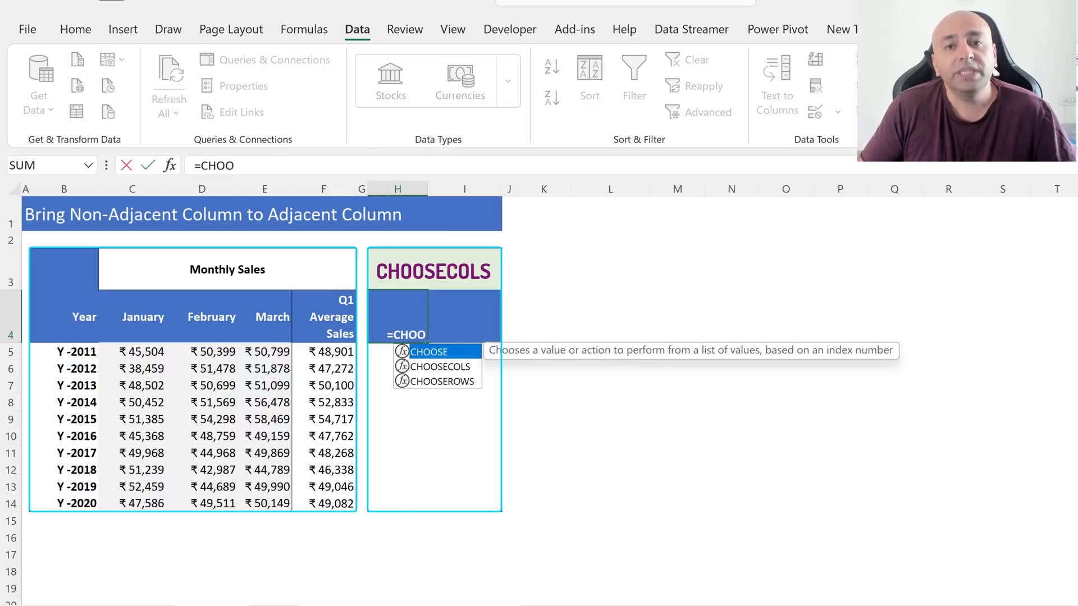
{"action": "key", "text": "Down"}
{"action": "key", "text": "Tab"}
{"action": "left_click_drag", "start_coordinate": [67, 317], "coordinate": [334, 502]}
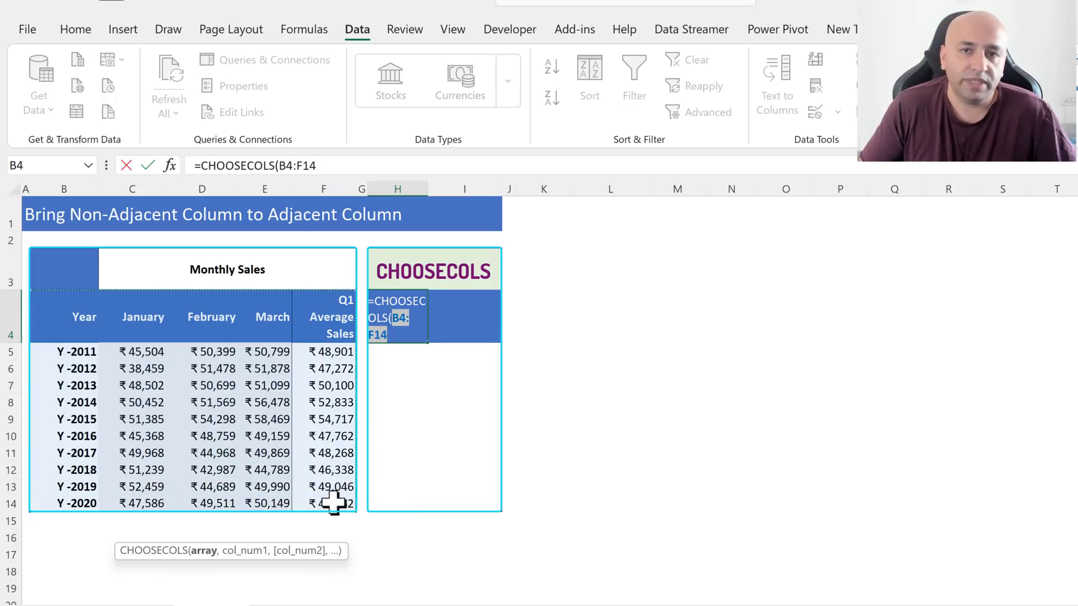
{"action": "type", "text": ","}
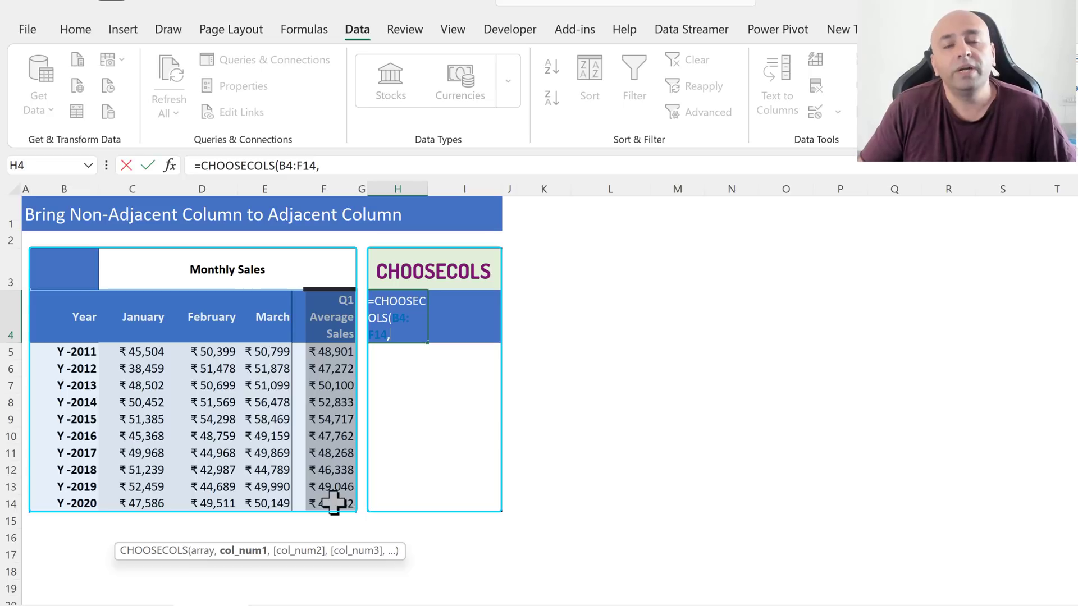
{"action": "type", "text": "1"}
{"action": "type", "text": ","}
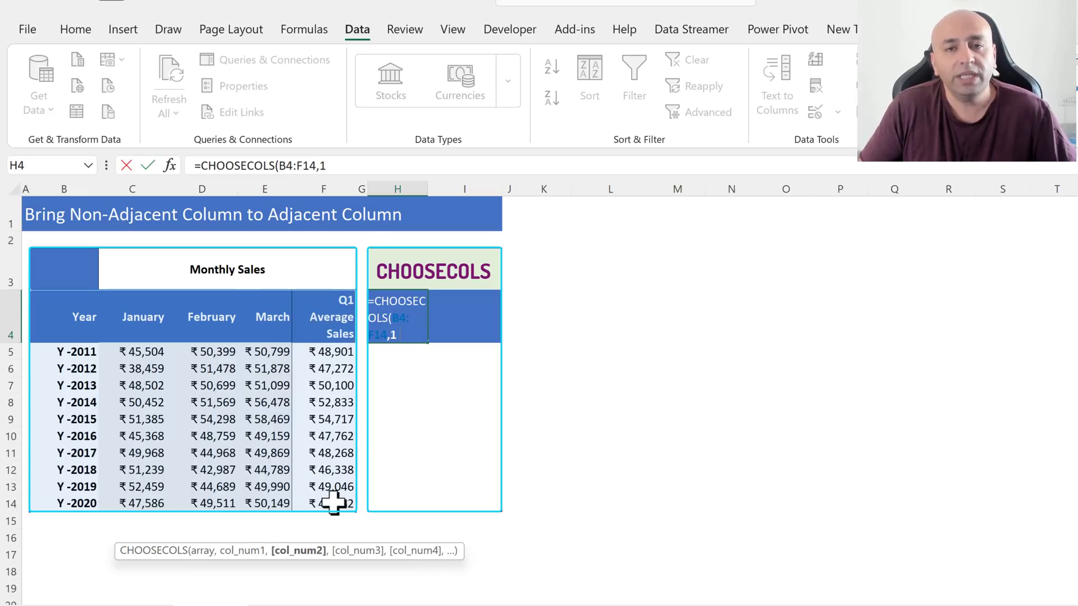
{"action": "type", "text": "5"}
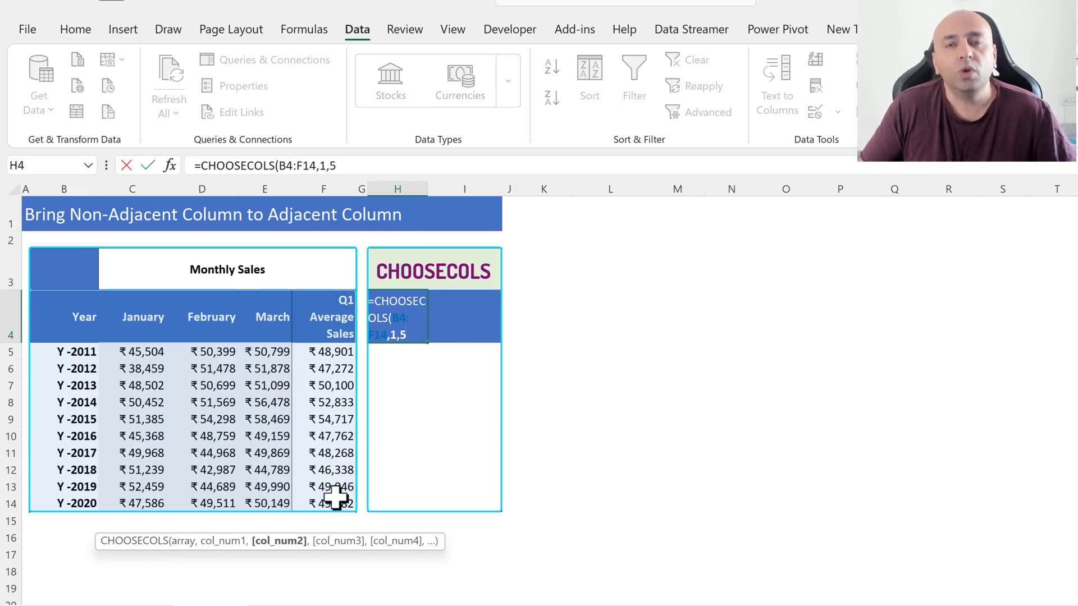
{"action": "type", "text": ")"}
{"action": "key", "text": "Return"}
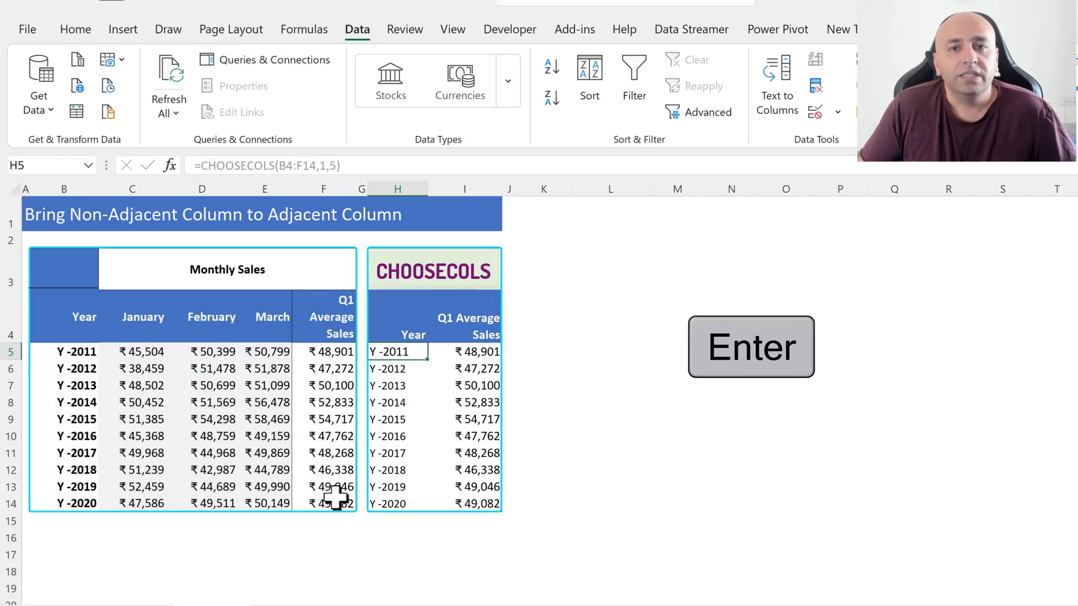
{"action": "left_click", "coordinate": [404, 309]}
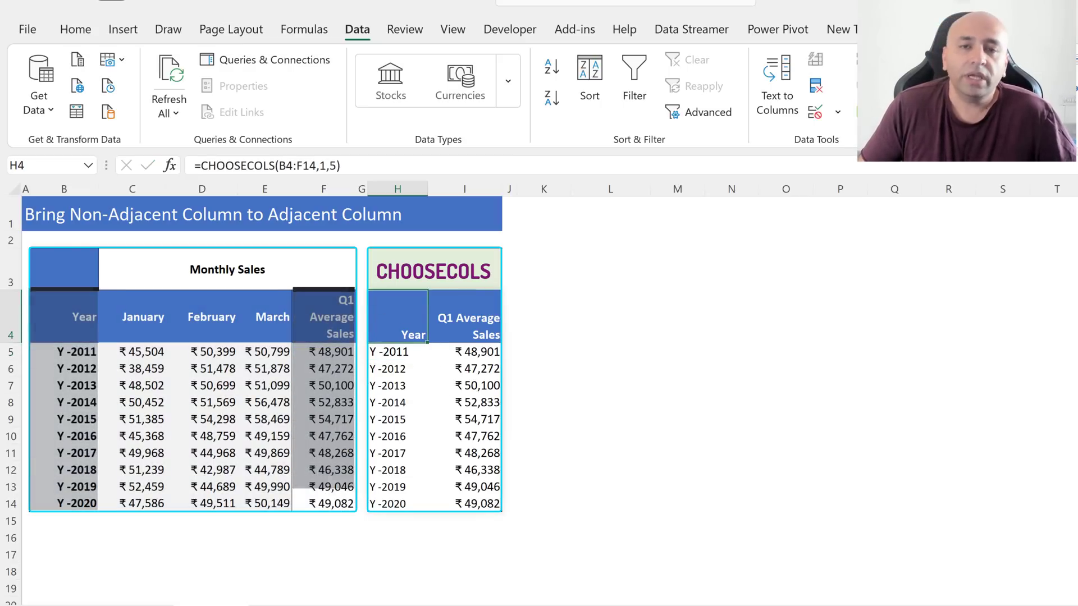
{"action": "left_click", "coordinate": [323, 555]}
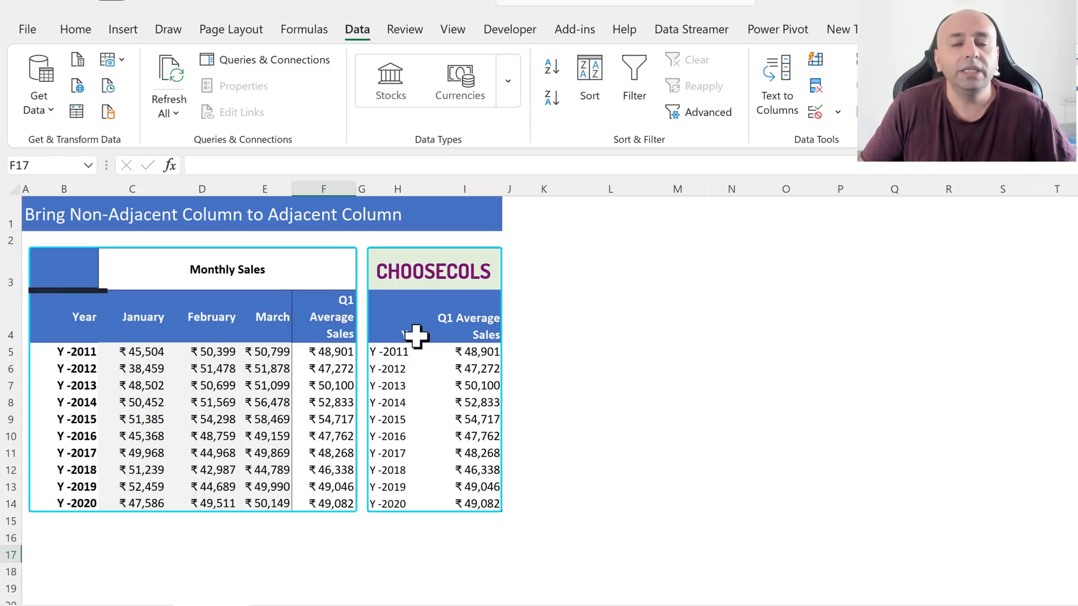
Edit H4's formula to =CHOOSECOLS(B4:F14,5,1) so Q1 Average Sales precedes Year
{"action": "left_click", "coordinate": [416, 336]}
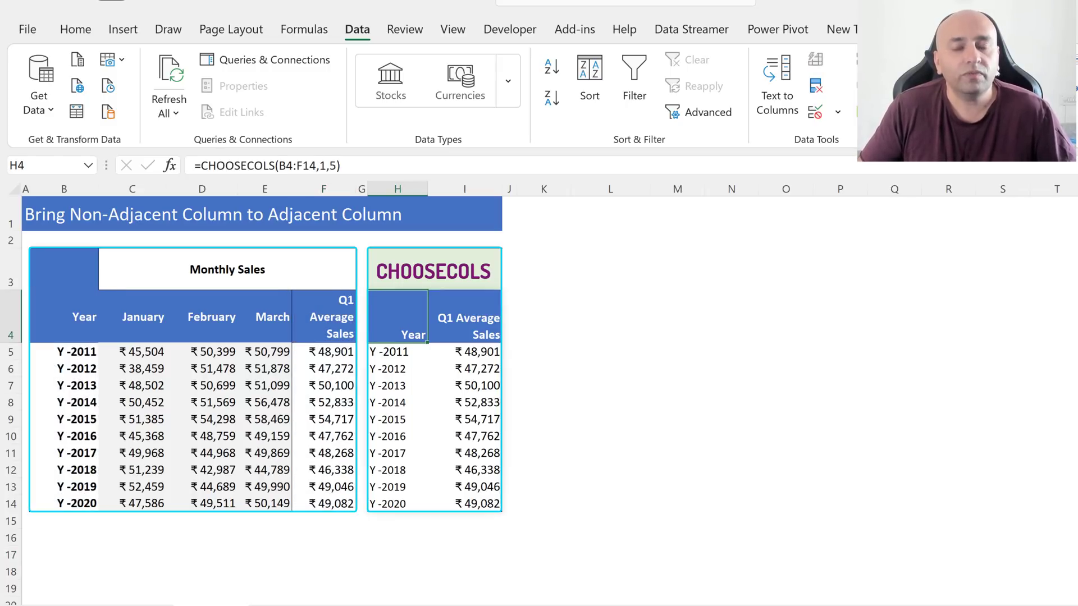
{"action": "left_click", "coordinate": [337, 167]}
{"action": "key", "text": "Left"}
{"action": "key", "text": "BackSpace"}
{"action": "key", "text": "BackSpace"}
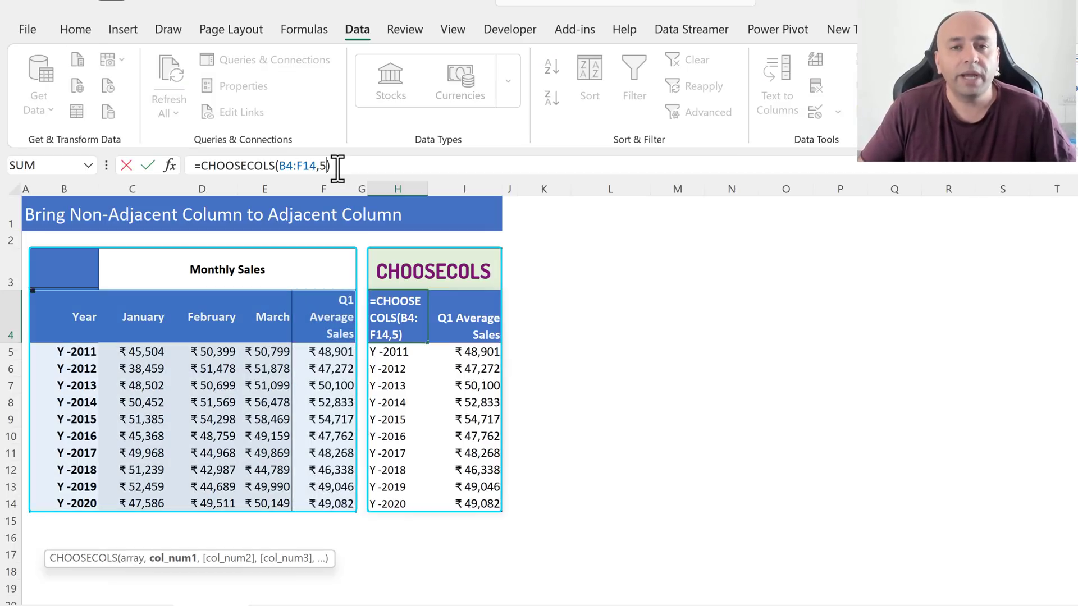
{"action": "type", "text": ",1"}
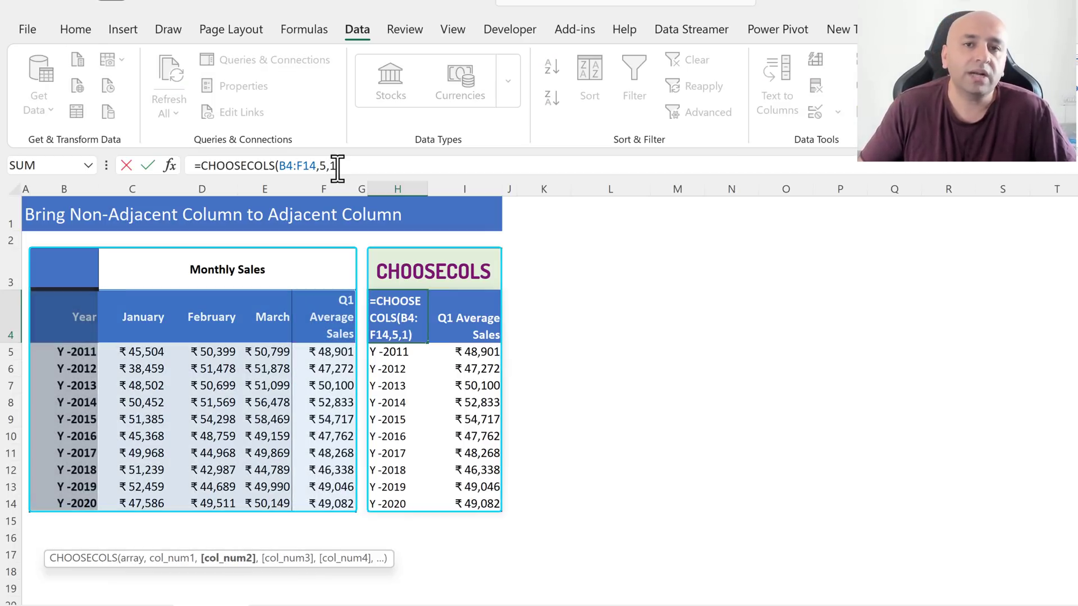
{"action": "key", "text": "Return"}
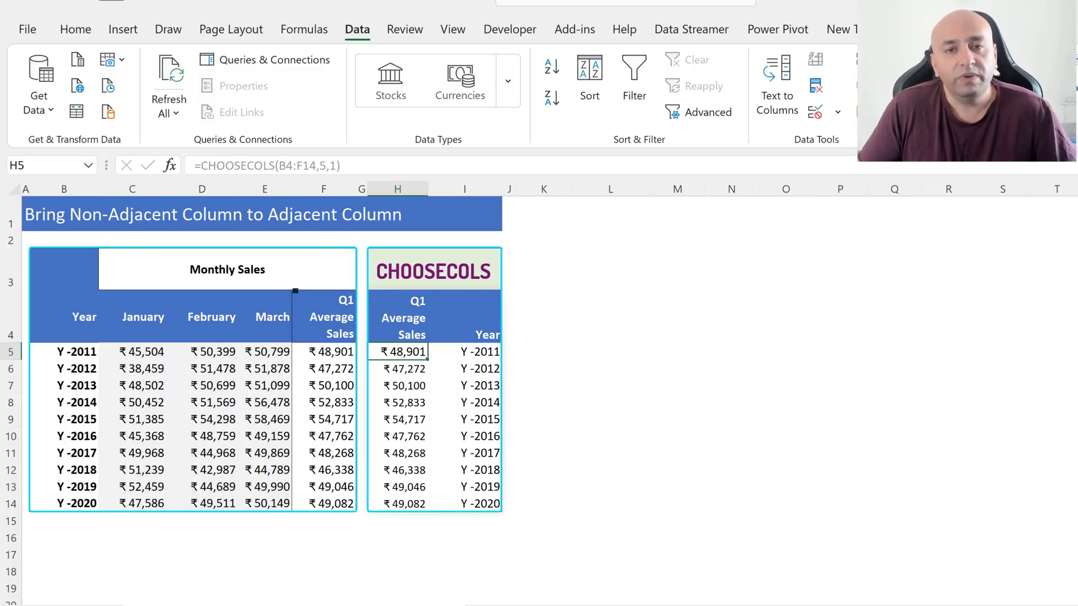
{"action": "left_click", "coordinate": [323, 554]}
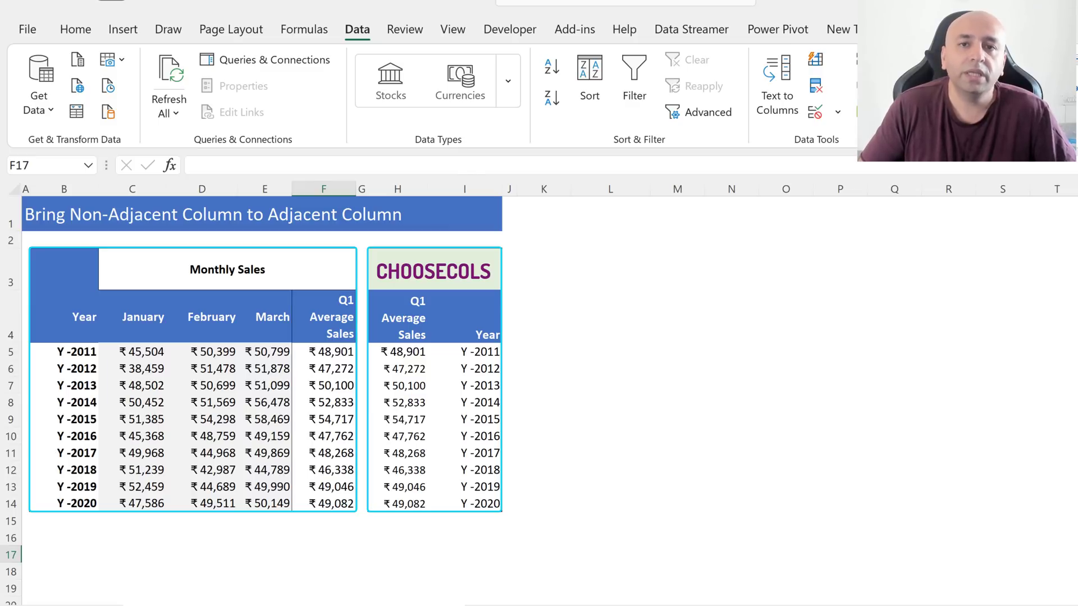
Type March in K4 and enter =MATCH(K4,B4:F4,0) in L4
{"action": "left_click", "coordinate": [527, 318]}
{"action": "type", "text": "March"}
{"action": "key", "text": "Return"}
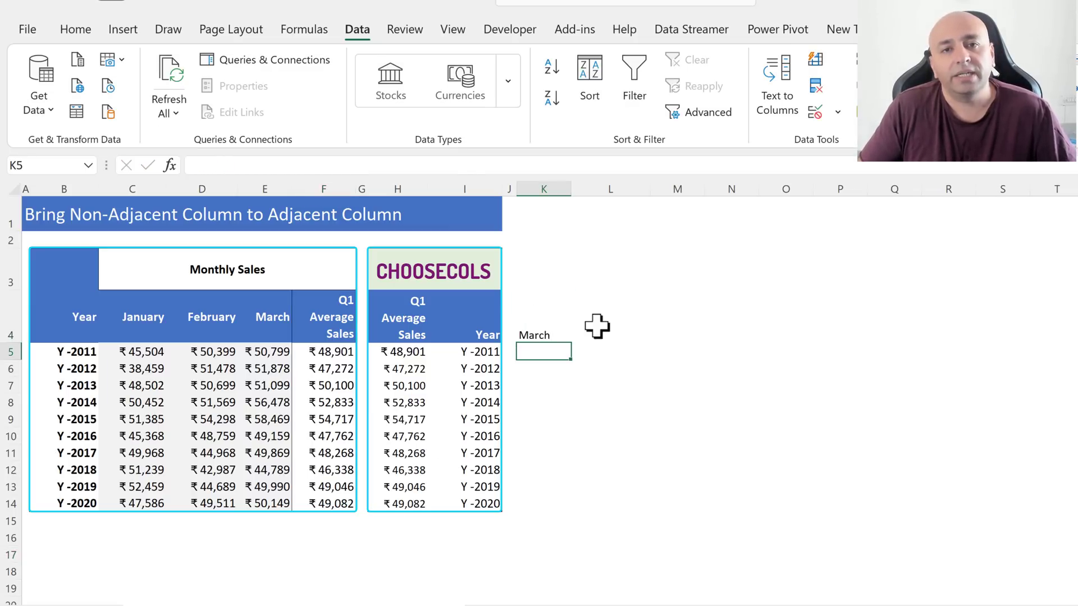
{"action": "left_click", "coordinate": [615, 320]}
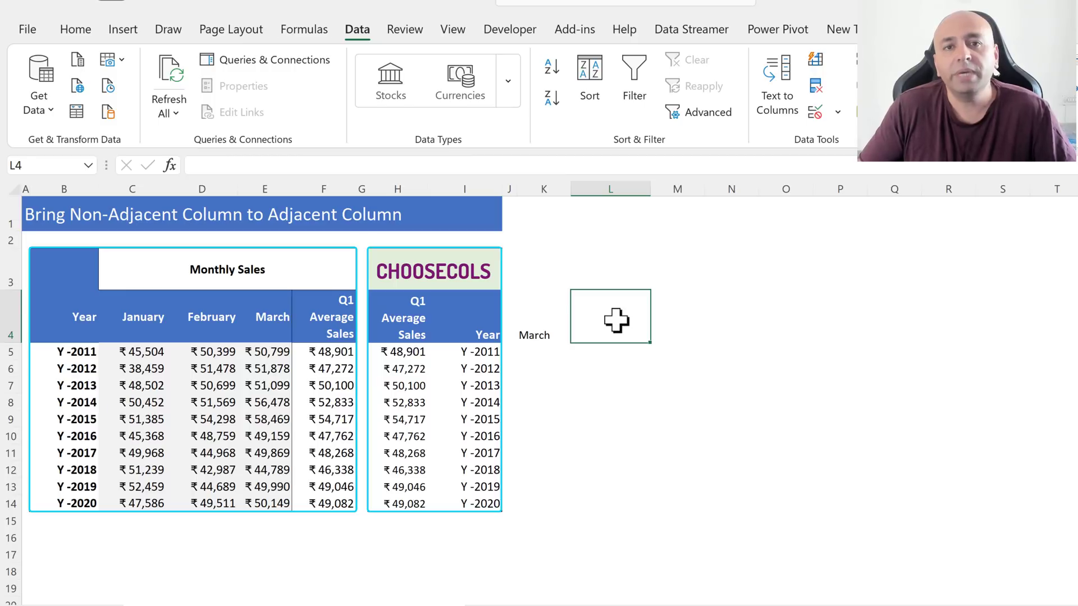
{"action": "type", "text": "=mat"}
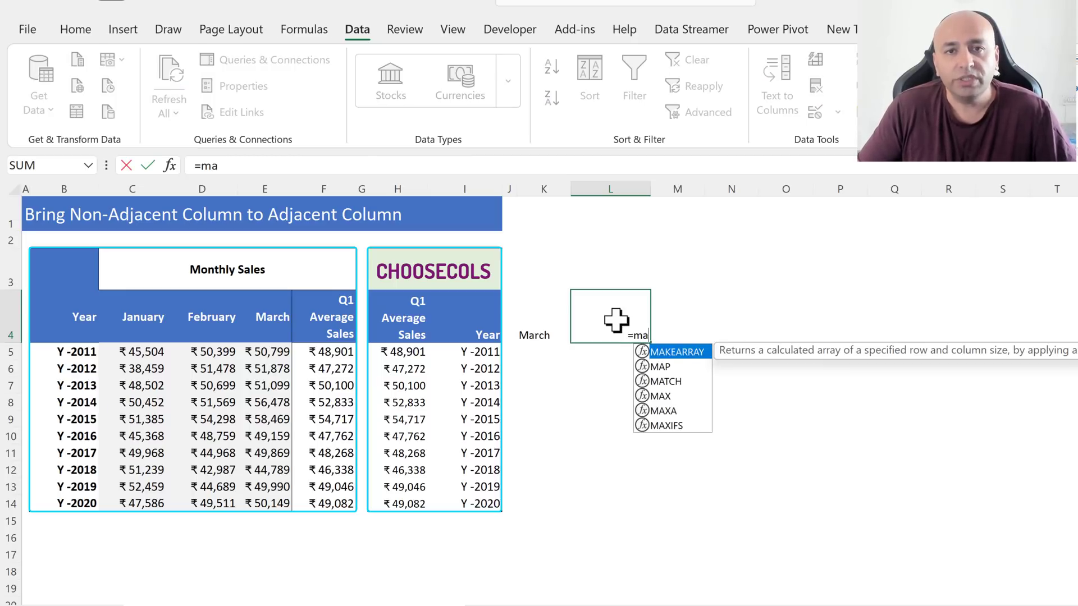
{"action": "key", "text": "Tab"}
{"action": "left_click", "coordinate": [533, 335]}
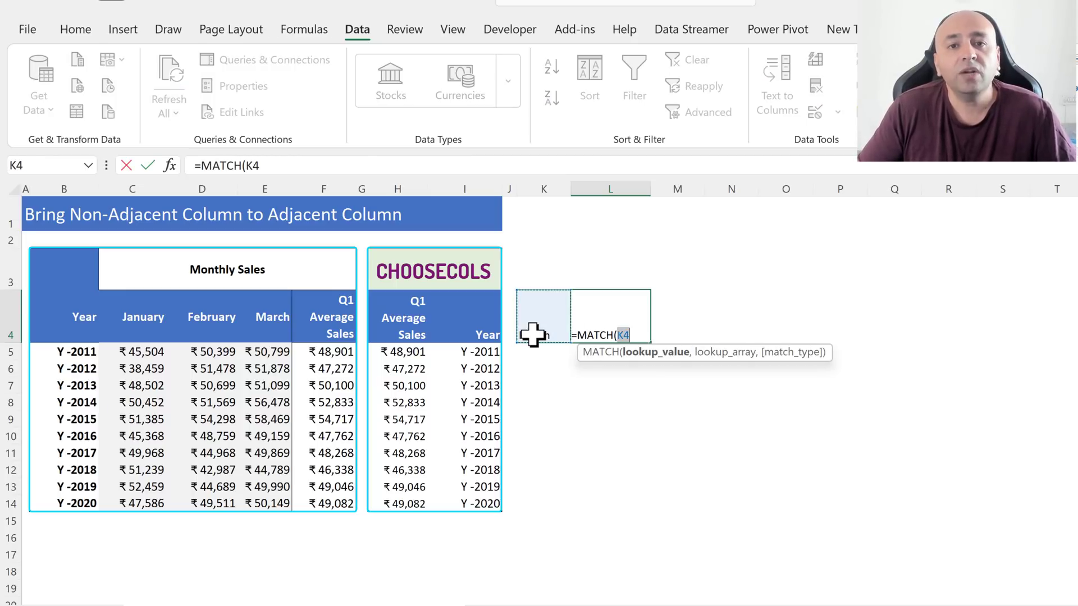
{"action": "type", "text": ","}
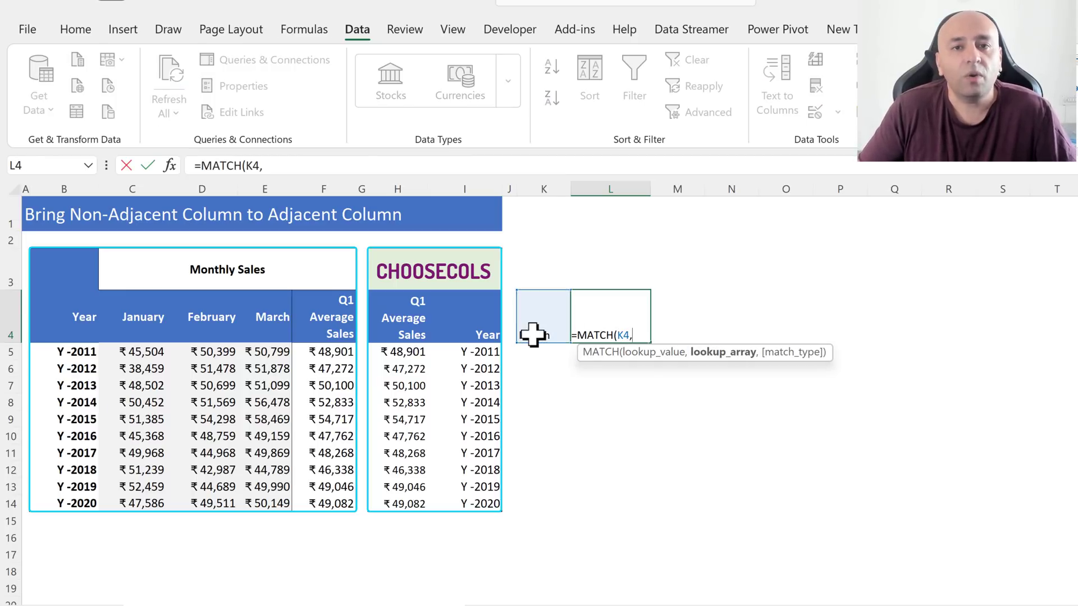
{"action": "left_click_drag", "start_coordinate": [596, 352], "coordinate": [225, 553]}
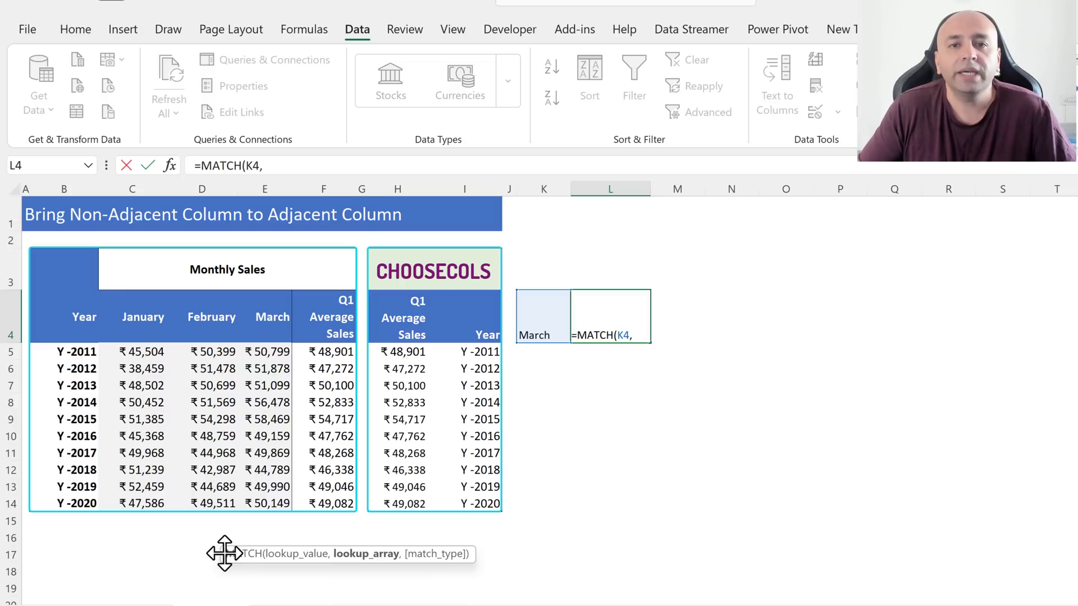
{"action": "left_click_drag", "start_coordinate": [79, 320], "coordinate": [315, 331]}
{"action": "type", "text": ",0)"}
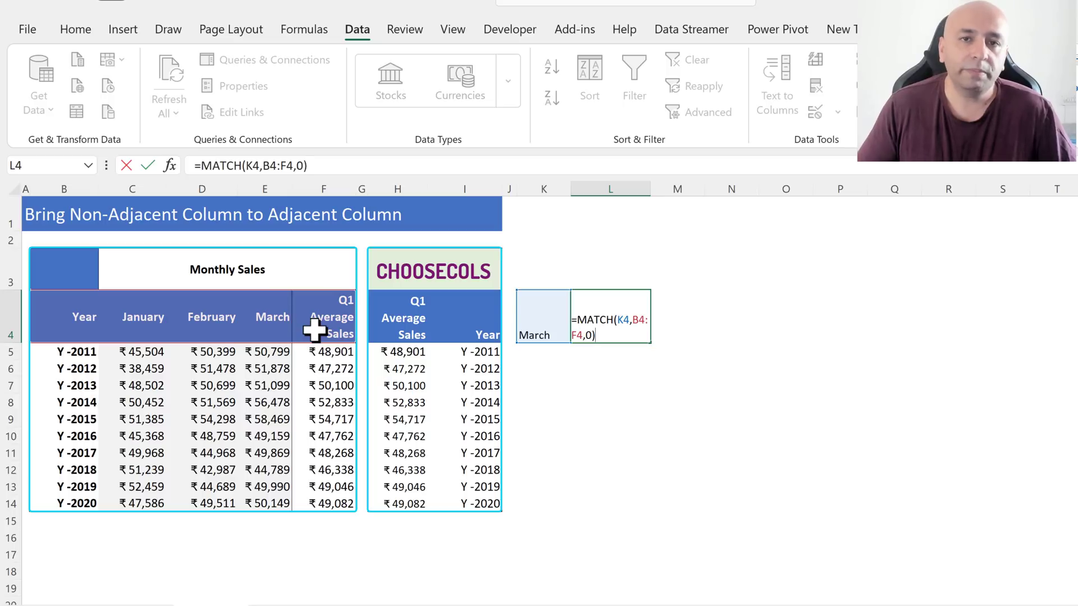
{"action": "key", "text": "Return"}
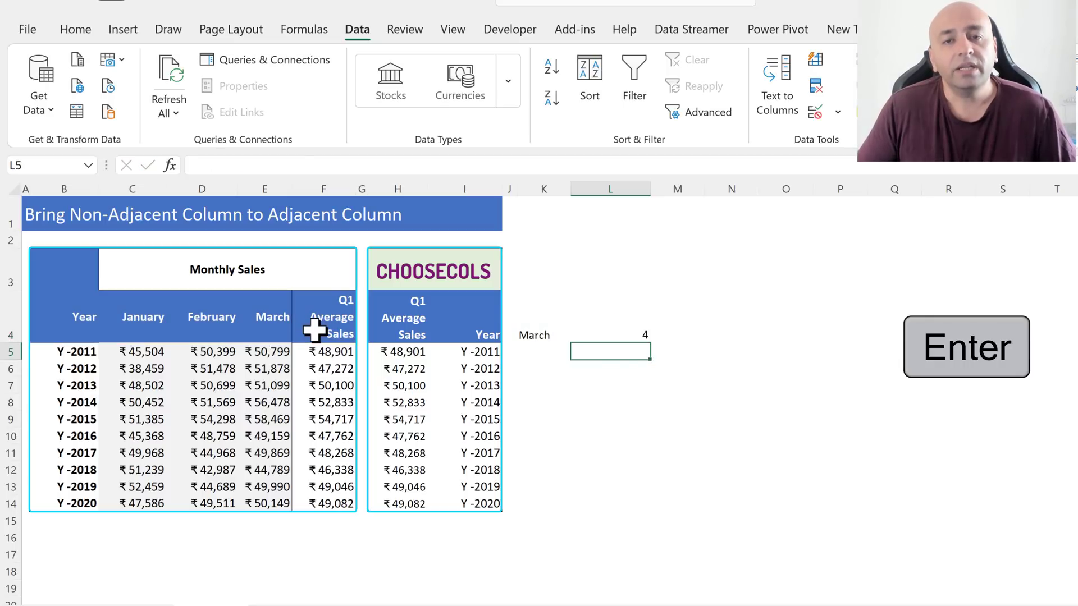
Highlight the March column E4:E14 to show it is the table's fourth column
{"action": "left_click", "coordinate": [642, 336]}
{"action": "left_click", "coordinate": [289, 317]}
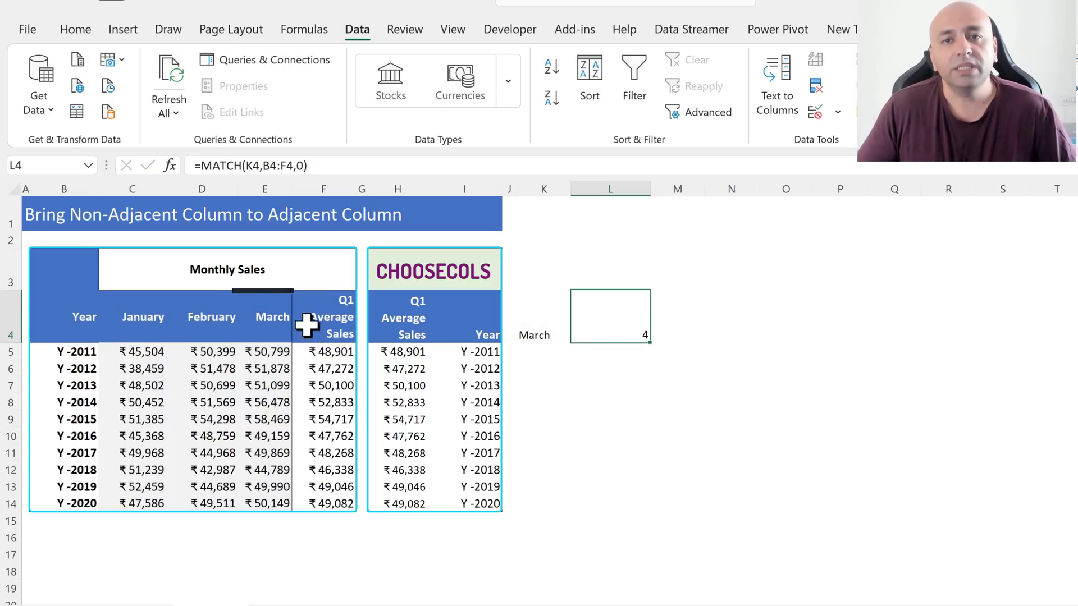
{"action": "key", "text": "ctrl+shift+Down"}
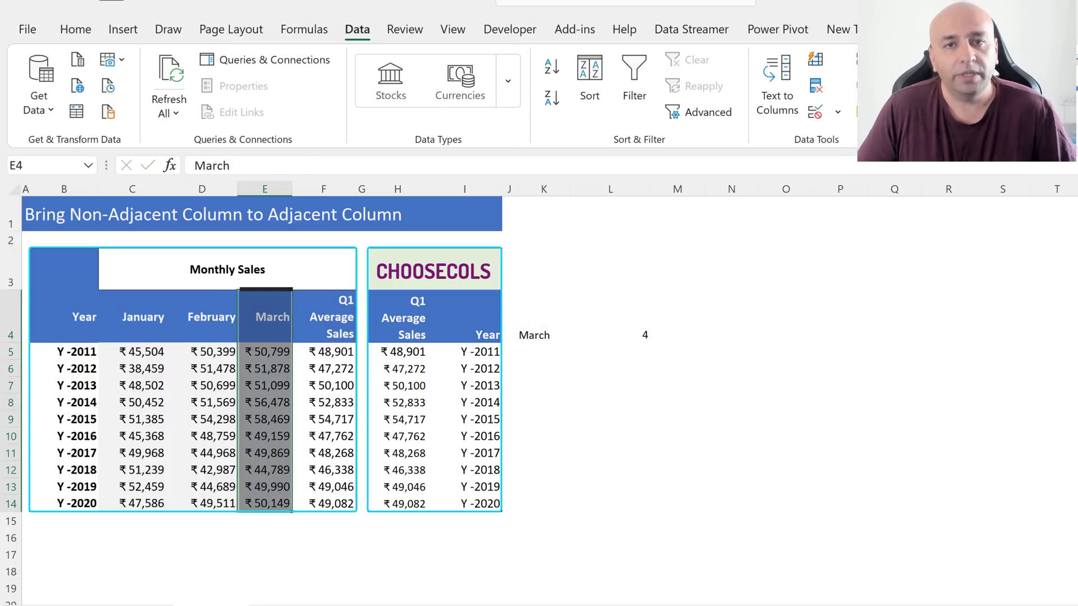
{"action": "left_click", "coordinate": [610, 452]}
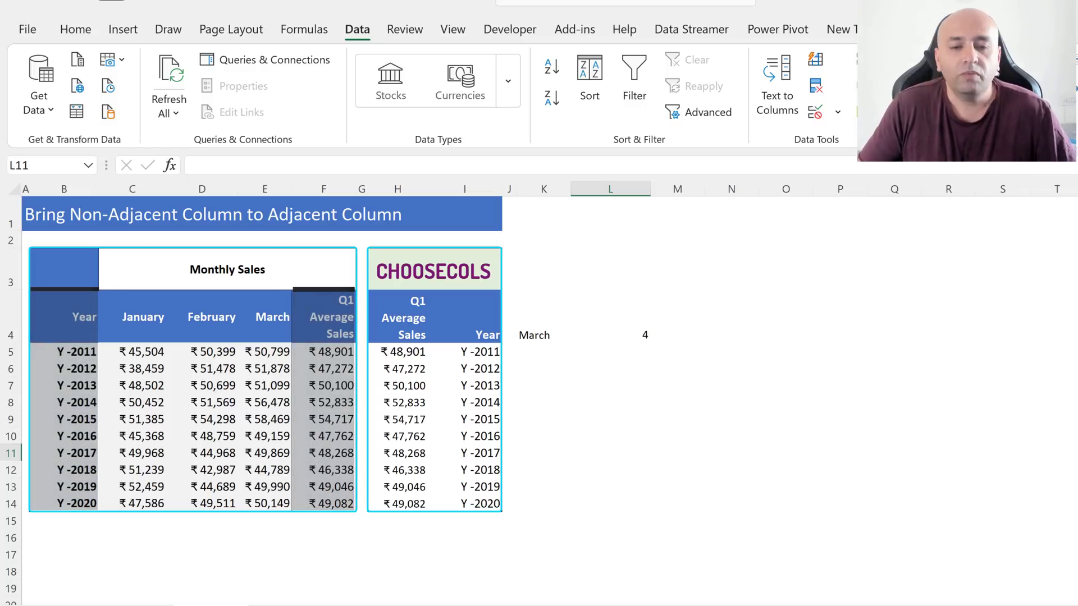
Link H2 to the Year header with =B4 and I2 to Q1 Average Sales with =F4
{"action": "left_click", "coordinate": [411, 240]}
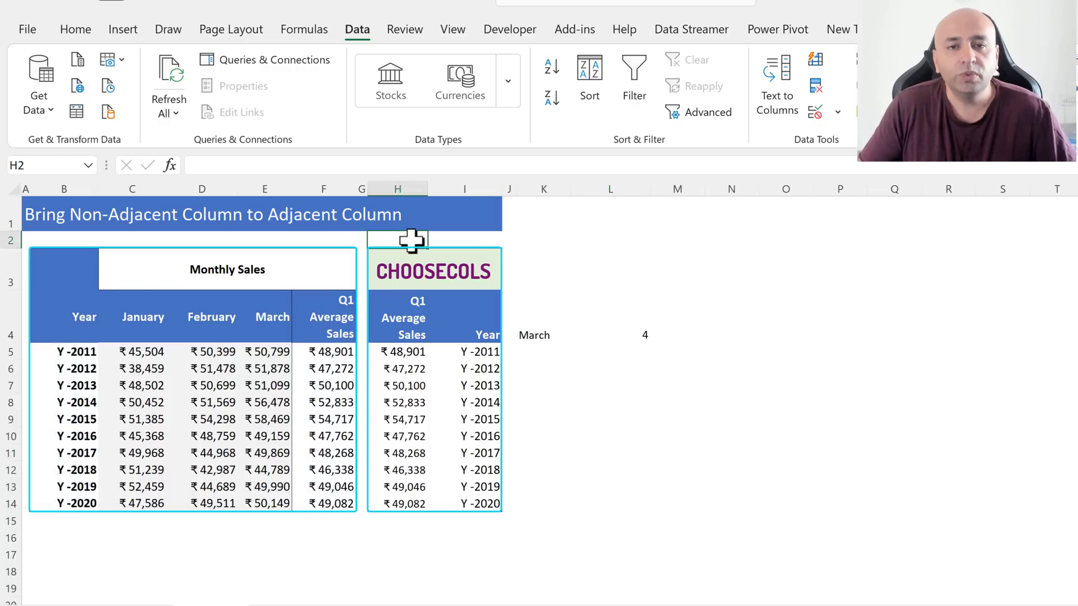
{"action": "type", "text": "="}
{"action": "left_click", "coordinate": [87, 318]}
{"action": "key", "text": "Return"}
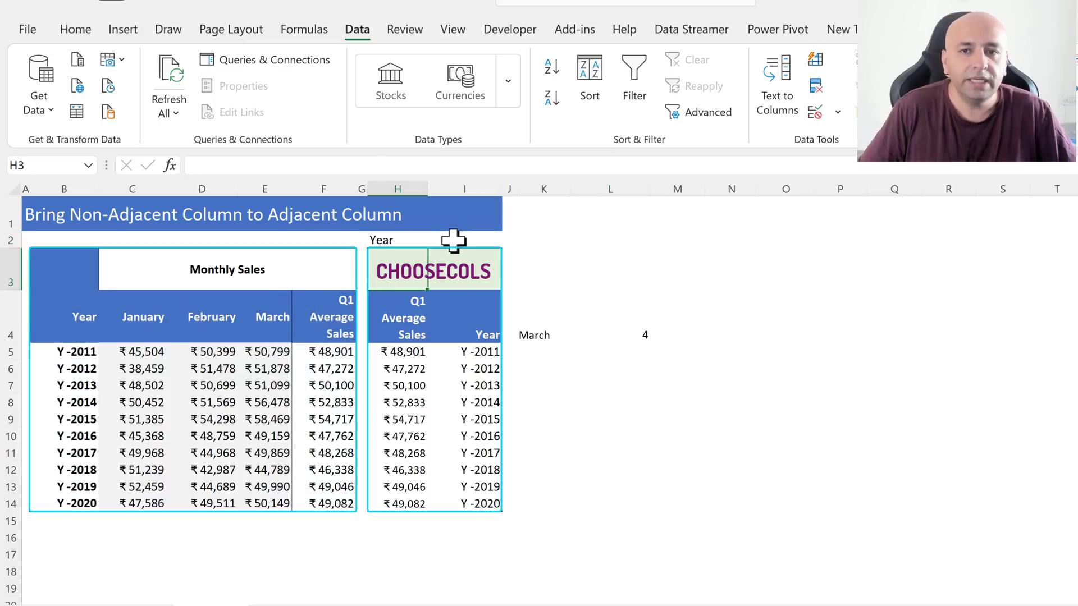
{"action": "left_click", "coordinate": [454, 240]}
{"action": "type", "text": "="}
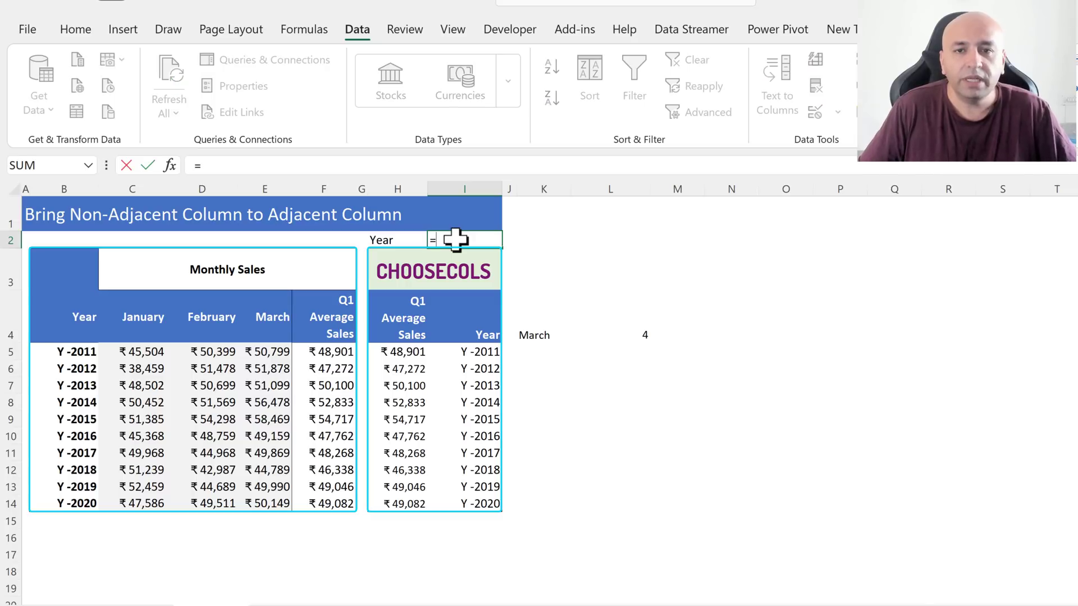
{"action": "left_click", "coordinate": [314, 334]}
{"action": "key", "text": "Return"}
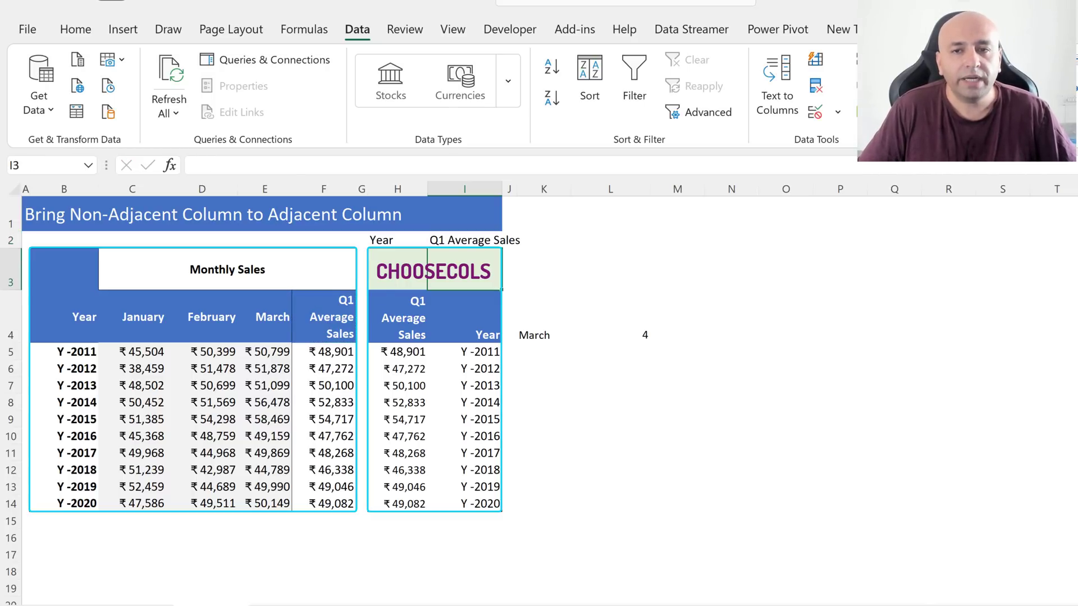
In H4, start =CHOOSECOLS(B4:F14,MATCH(H2,B4:F4,0),…) to pick the column named in H2
{"action": "left_click", "coordinate": [419, 317]}
{"action": "type", "text": "="}
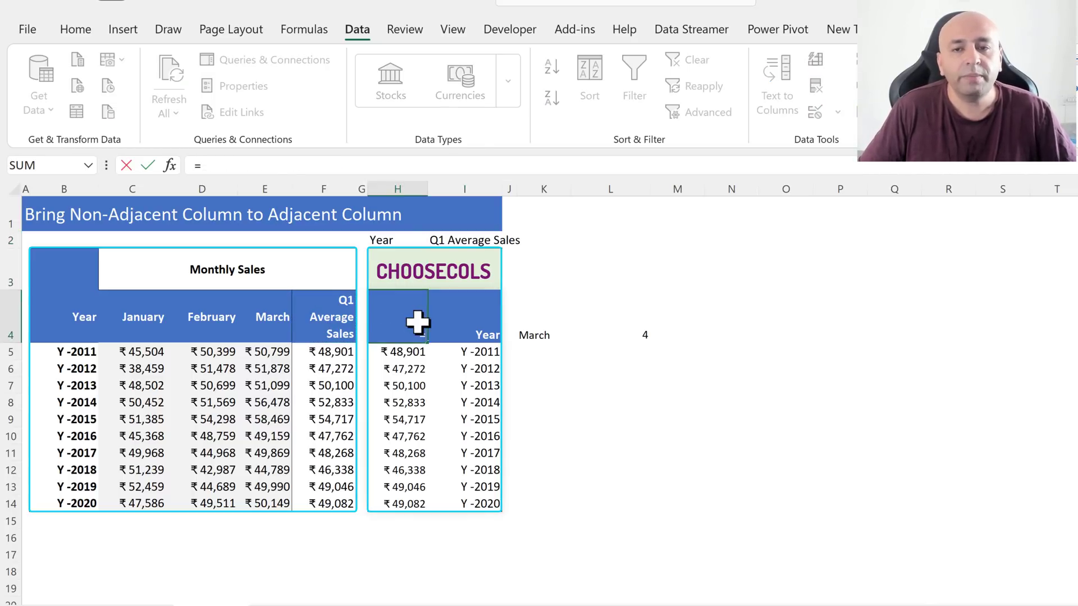
{"action": "type", "text": "choo"}
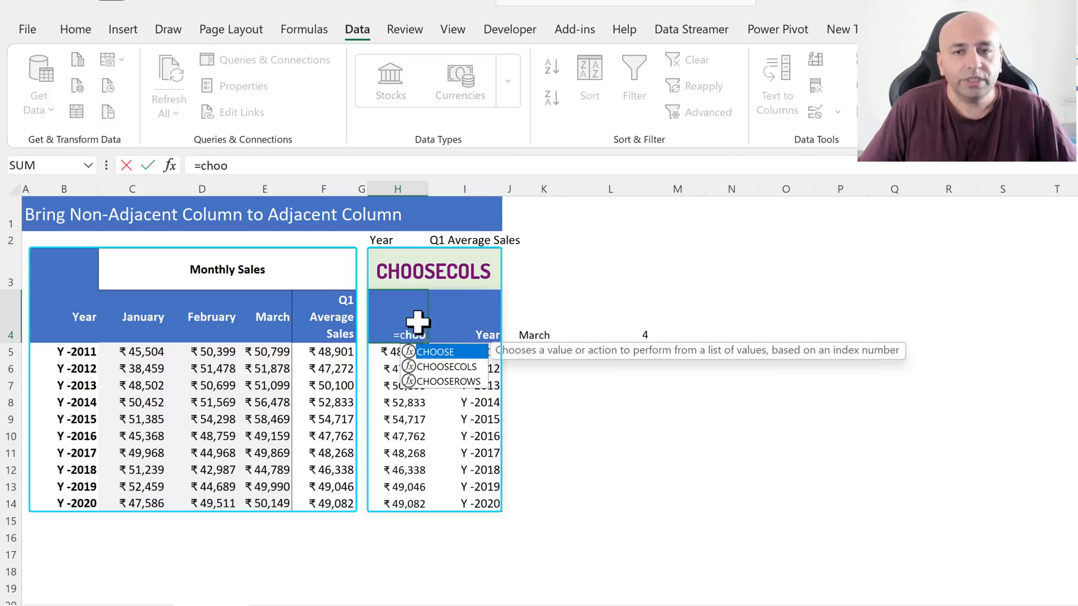
{"action": "key", "text": "Down"}
{"action": "key", "text": "Tab"}
{"action": "left_click_drag", "start_coordinate": [88, 314], "coordinate": [318, 497]}
{"action": "type", "text": ","}
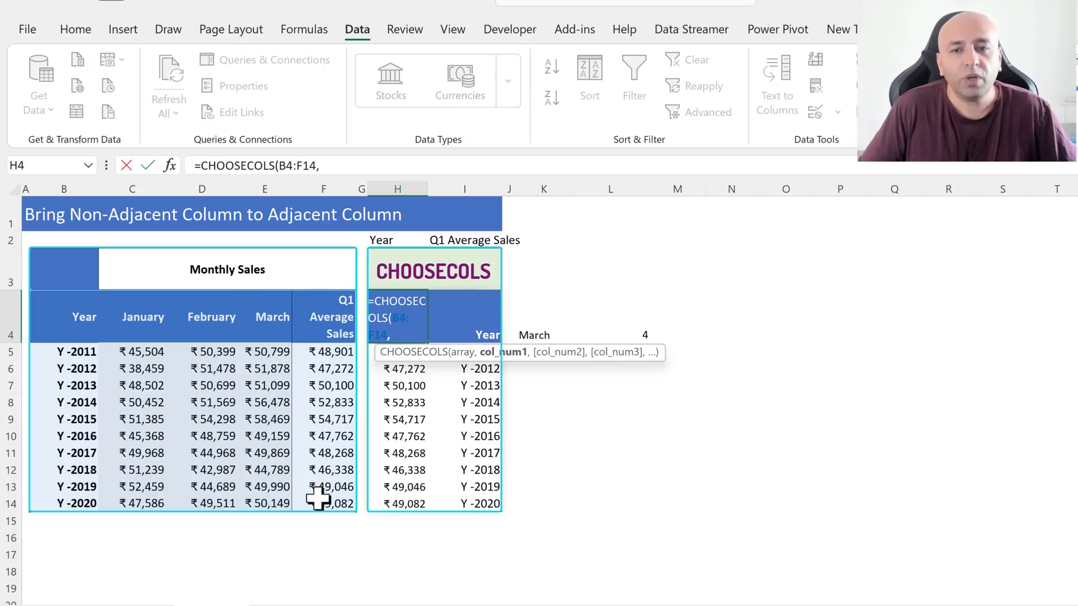
{"action": "type", "text": "m"}
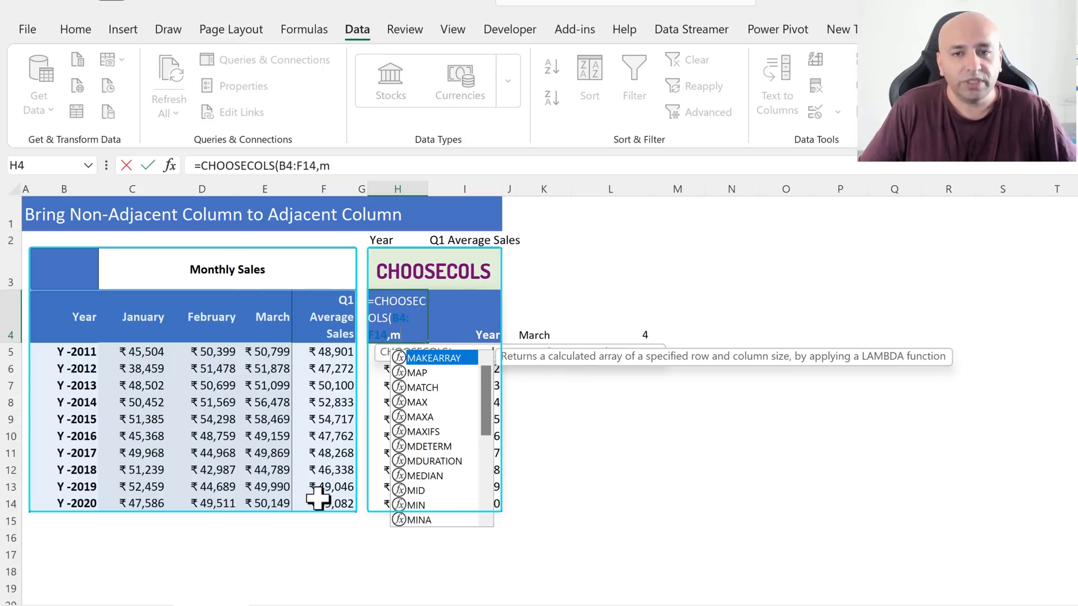
{"action": "type", "text": "at"}
{"action": "key", "text": "Tab"}
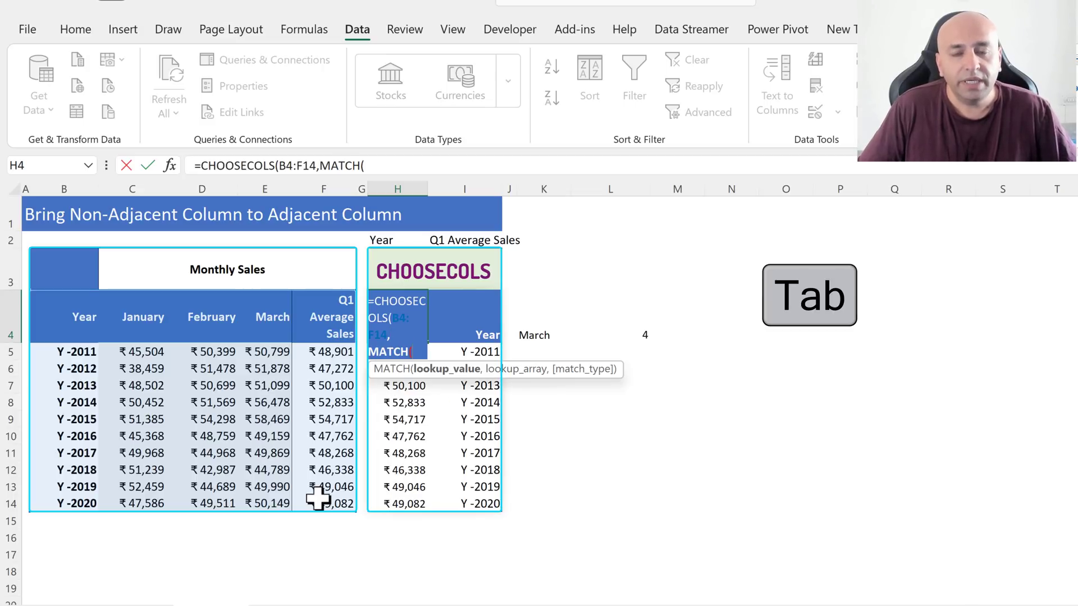
{"action": "left_click", "coordinate": [388, 238]}
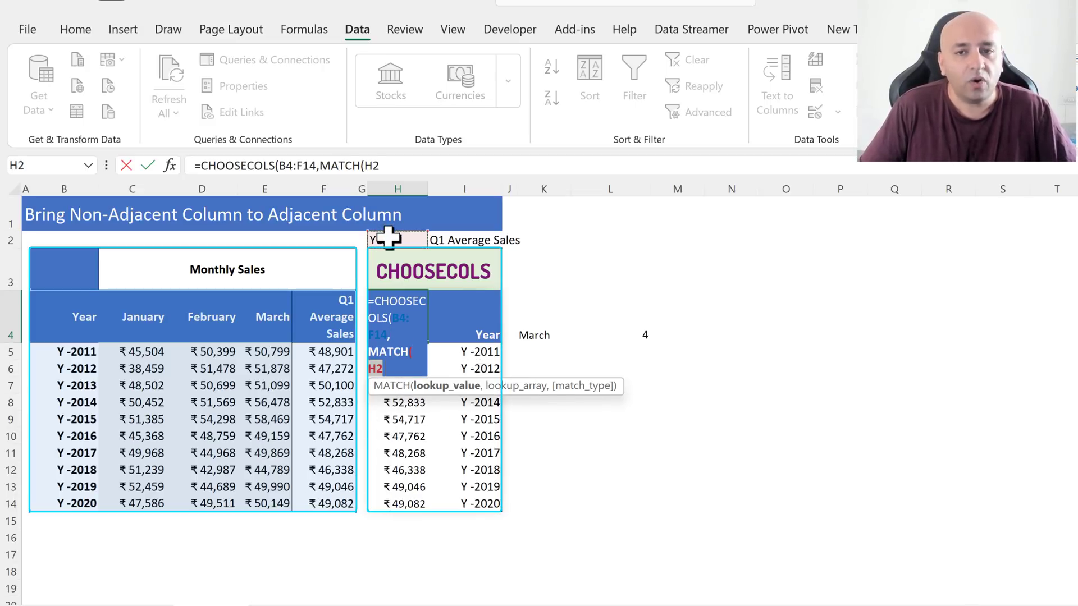
{"action": "type", "text": ","}
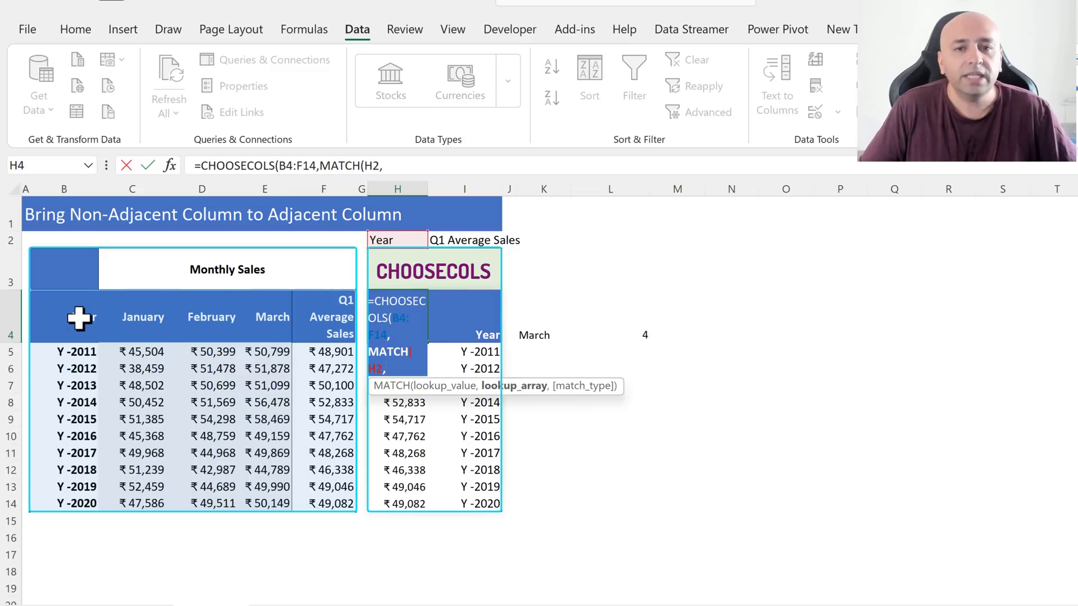
{"action": "left_click_drag", "start_coordinate": [80, 318], "coordinate": [313, 317]}
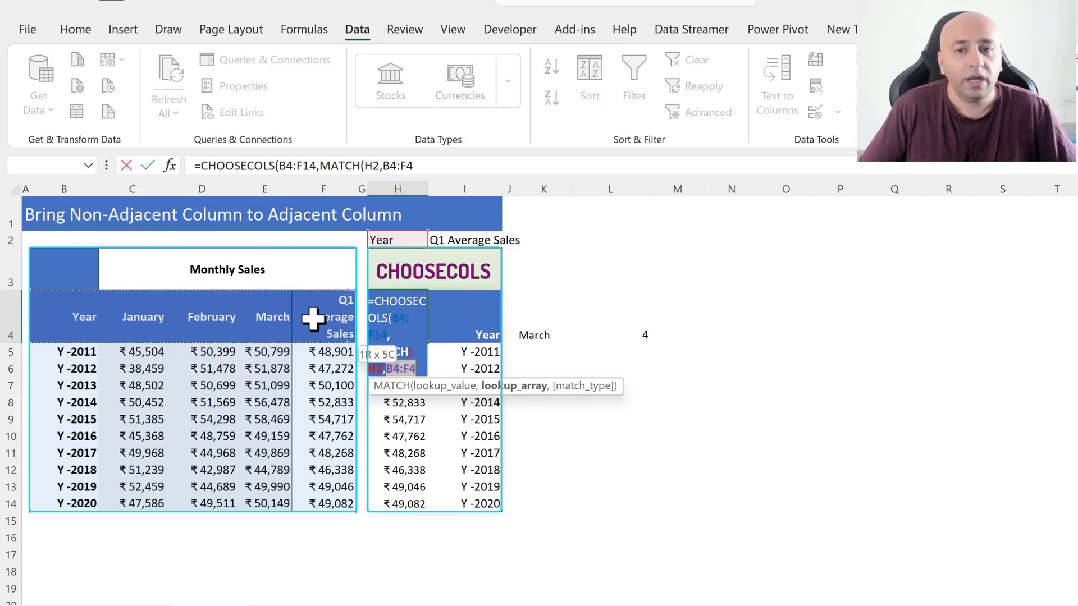
{"action": "type", "text": ",0"}
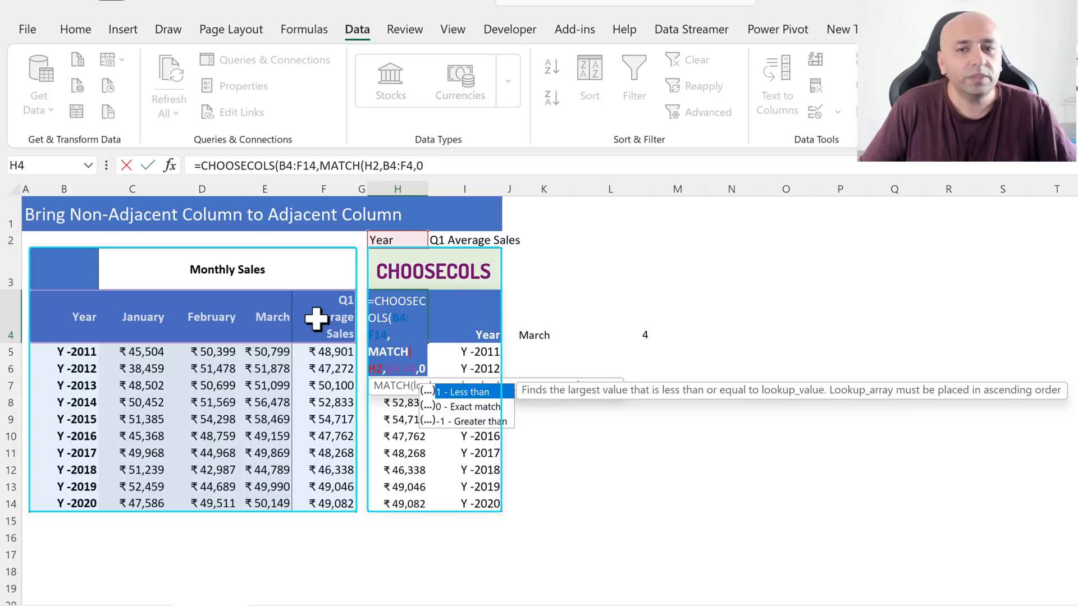
{"action": "type", "text": "),"}
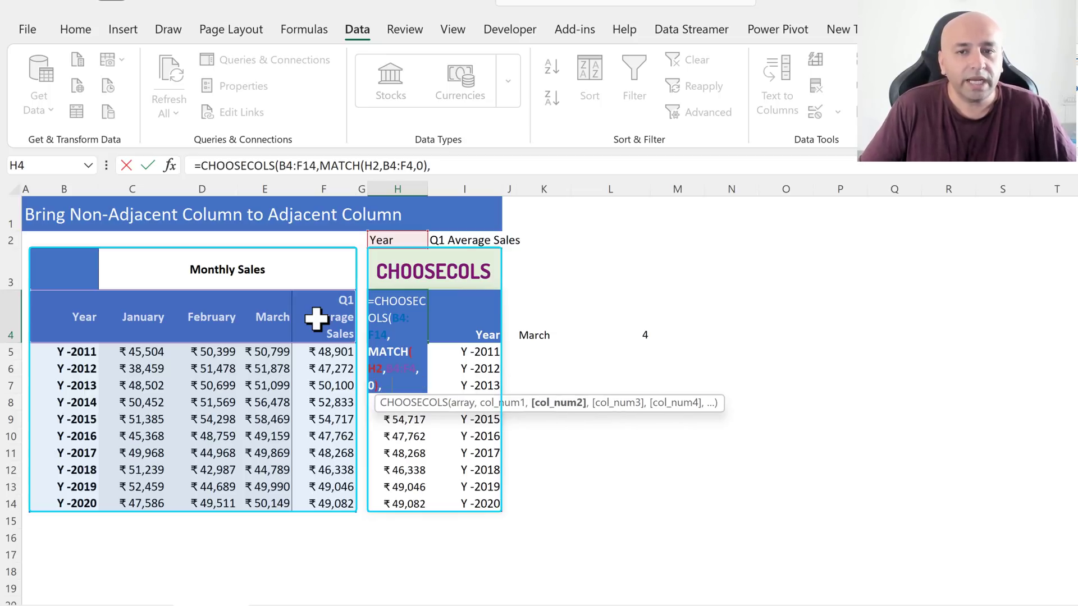
{"action": "type", "text": "mat"}
Add MATCH(I2,B4:F4,0) as the second column index and enter the formula
{"action": "key", "text": "Tab"}
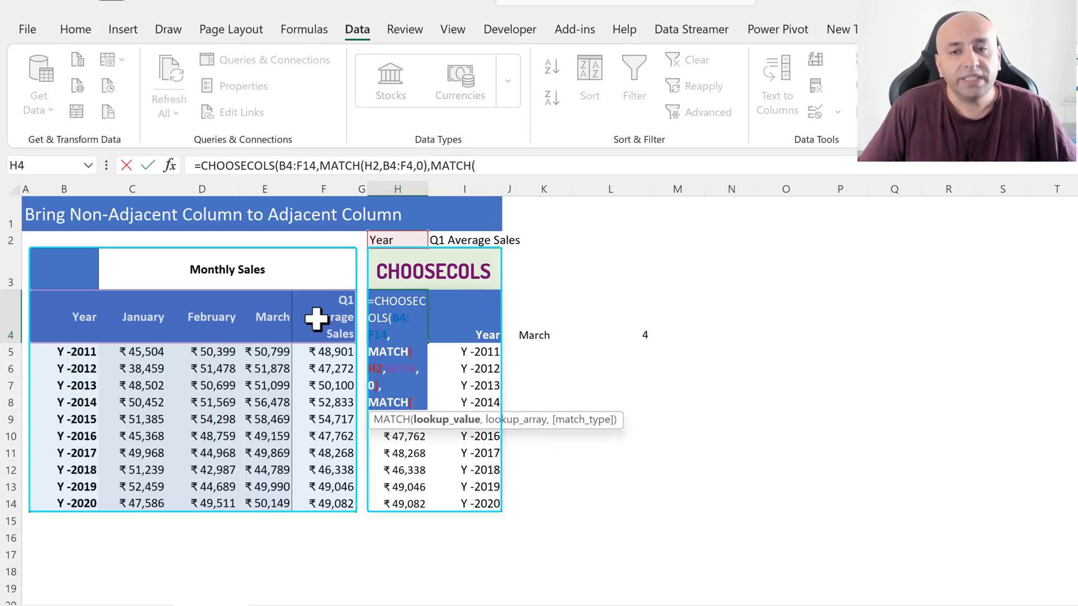
{"action": "left_click", "coordinate": [479, 238]}
{"action": "type", "text": ","}
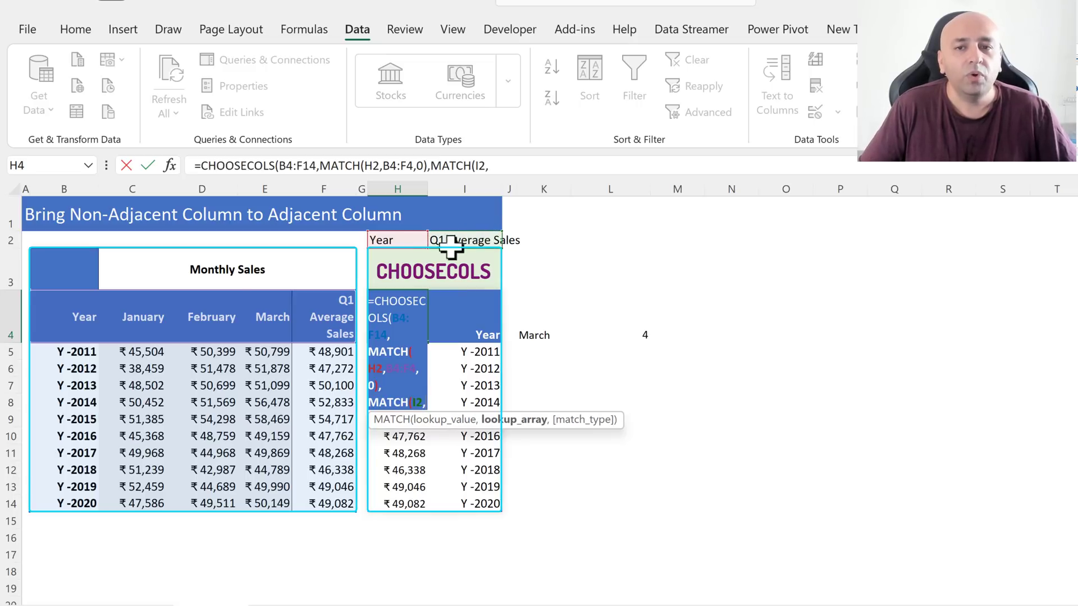
{"action": "left_click_drag", "start_coordinate": [76, 318], "coordinate": [323, 334]}
{"action": "type", "text": ","}
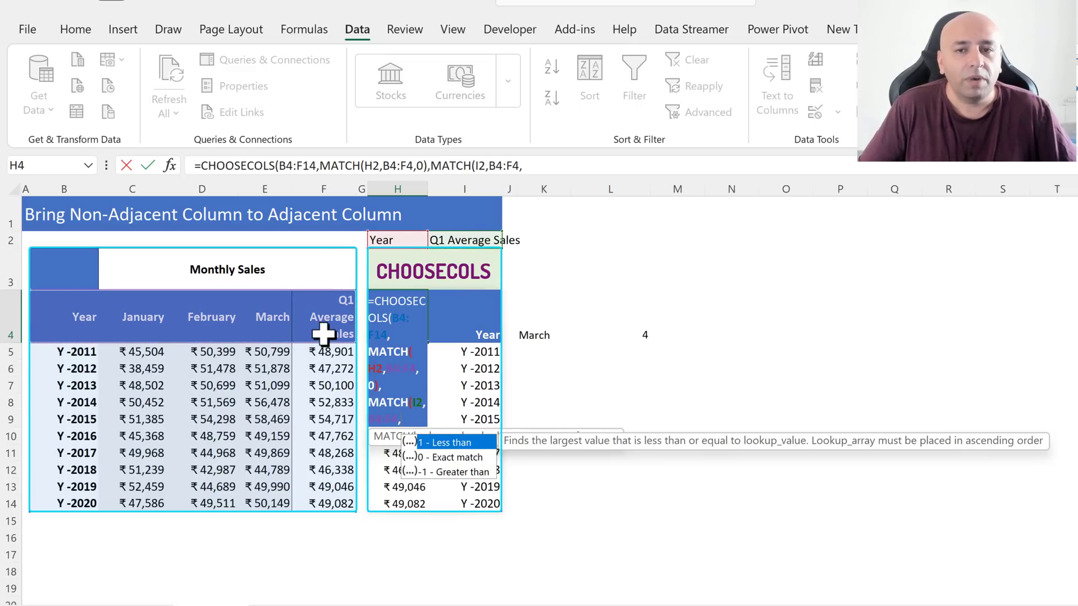
{"action": "type", "text": "0"}
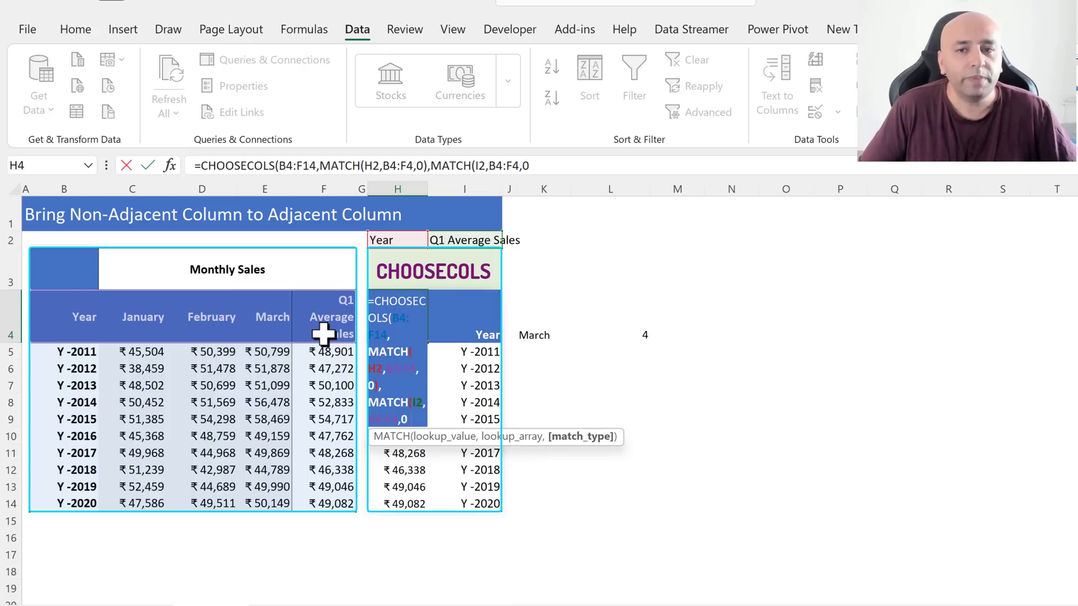
{"action": "type", "text": "))"}
{"action": "key", "text": "Return"}
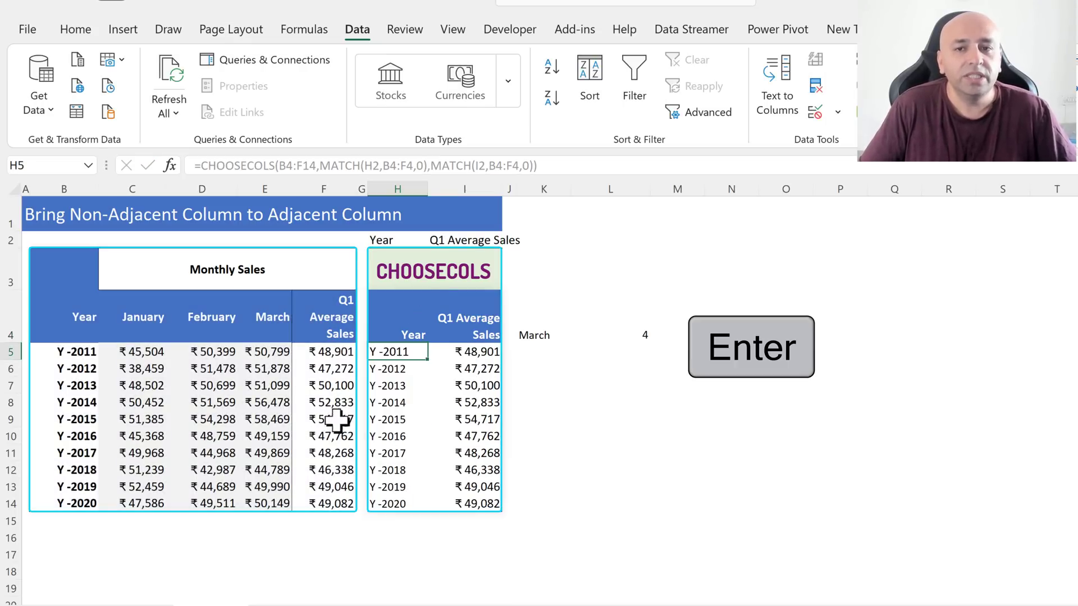
{"action": "left_click", "coordinate": [610, 521]}
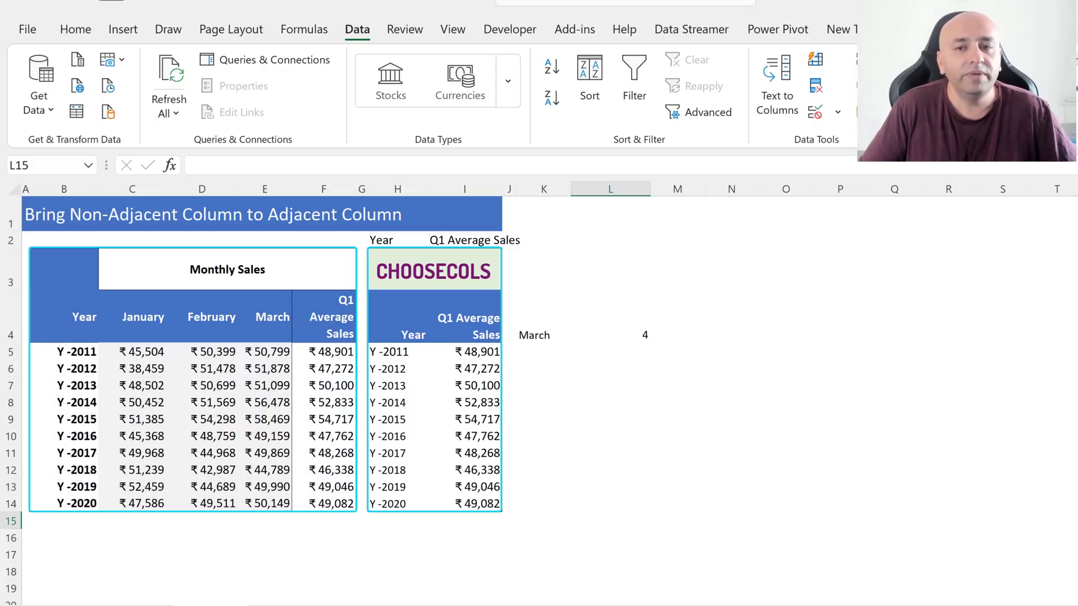
Give H2 a List data validation dropdown sourced from the table headers B4:F4
{"action": "left_click", "coordinate": [375, 240]}
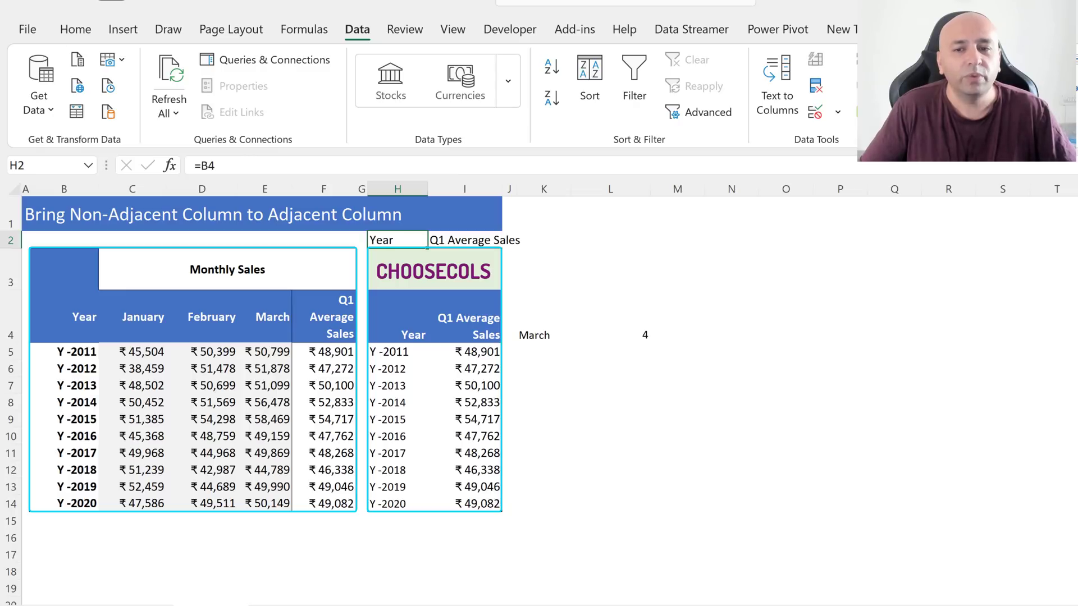
{"action": "key", "text": "alt"}
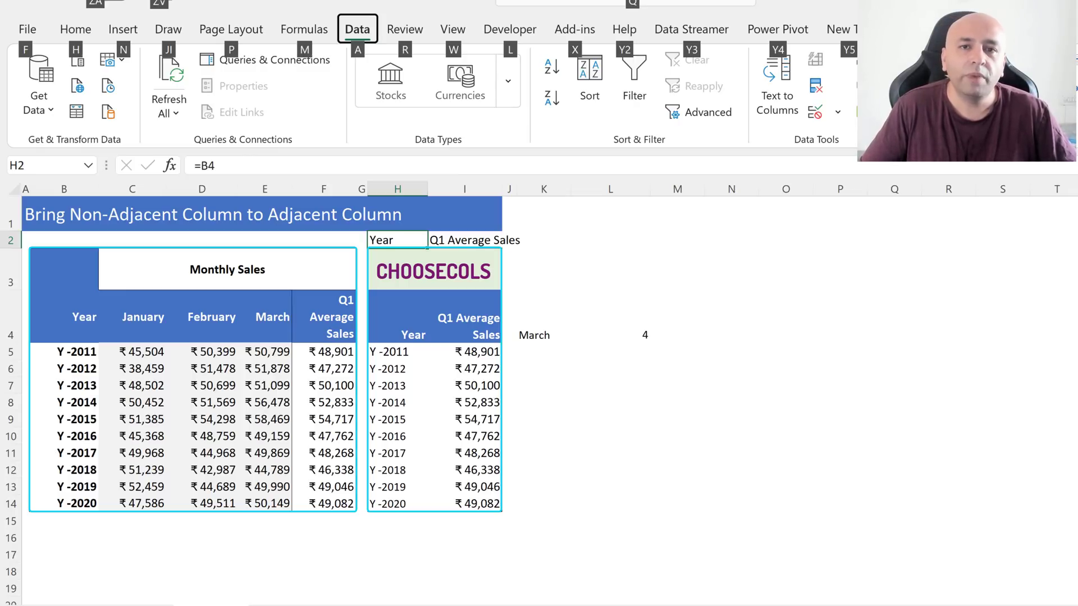
{"action": "key", "text": "a"}
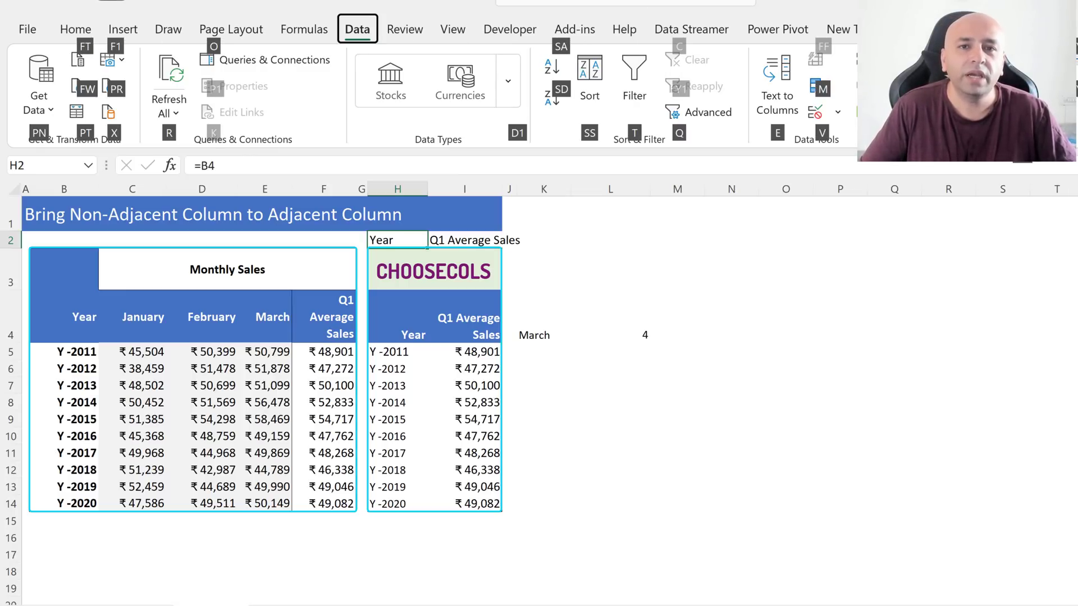
{"action": "key", "text": "v"}
{"action": "key", "text": "v"}
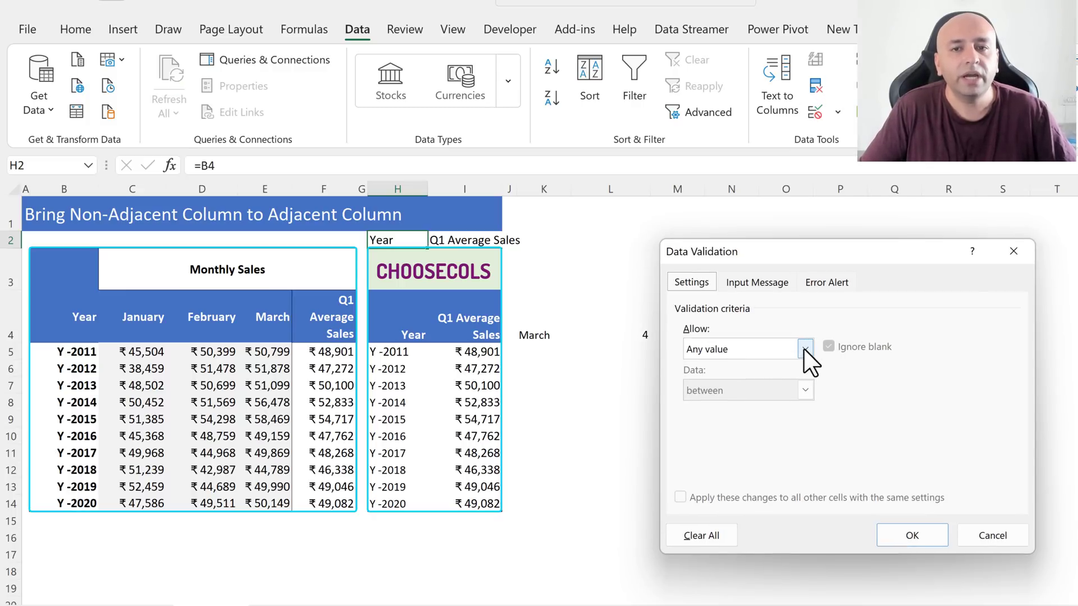
{"action": "left_click", "coordinate": [803, 348]}
{"action": "left_click", "coordinate": [784, 403]}
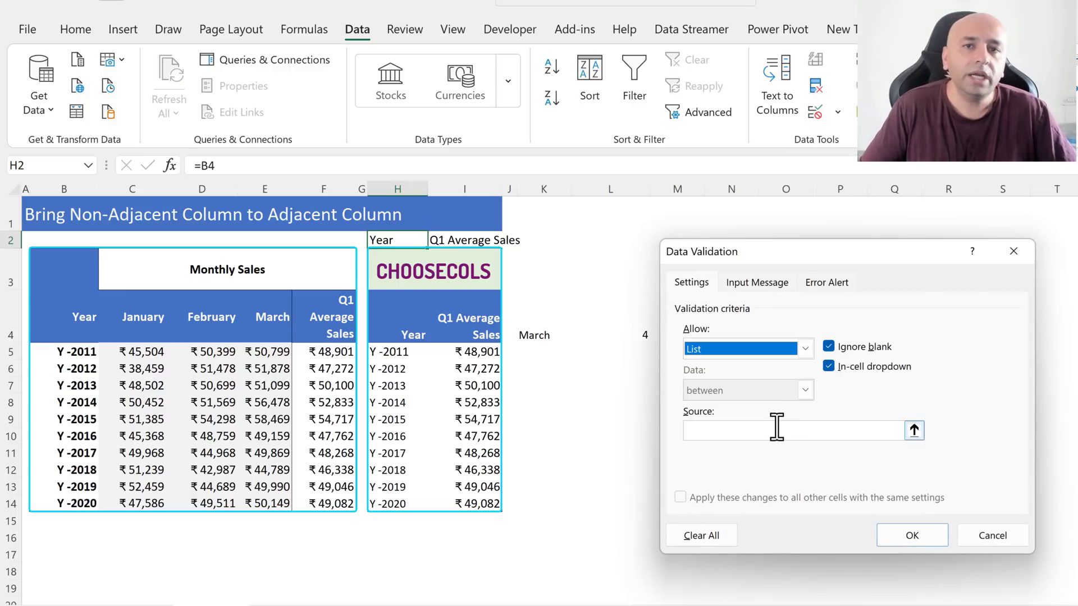
{"action": "left_click", "coordinate": [776, 427]}
{"action": "left_click_drag", "start_coordinate": [86, 315], "coordinate": [325, 315]}
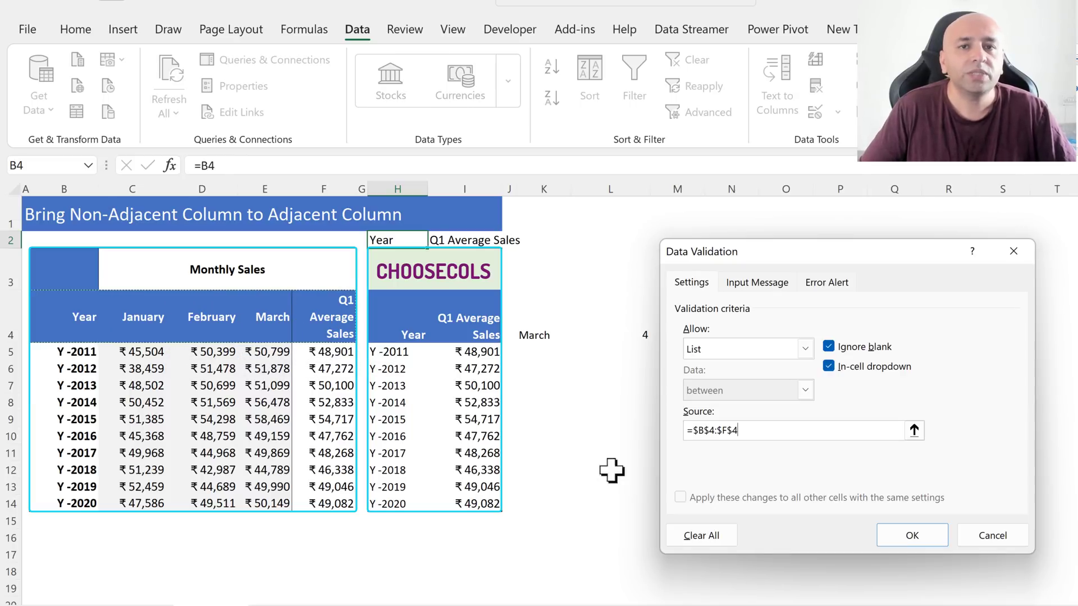
{"action": "left_click", "coordinate": [892, 538]}
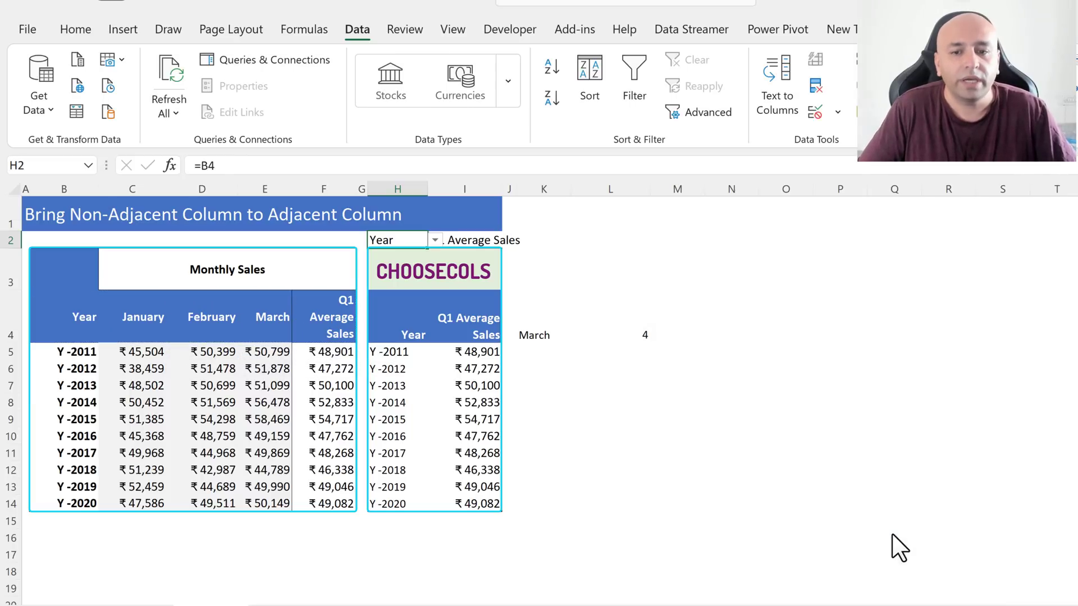
Set H2's header dropdown to Year, copy it into I2, and set I2 to January
{"action": "left_click", "coordinate": [436, 241]}
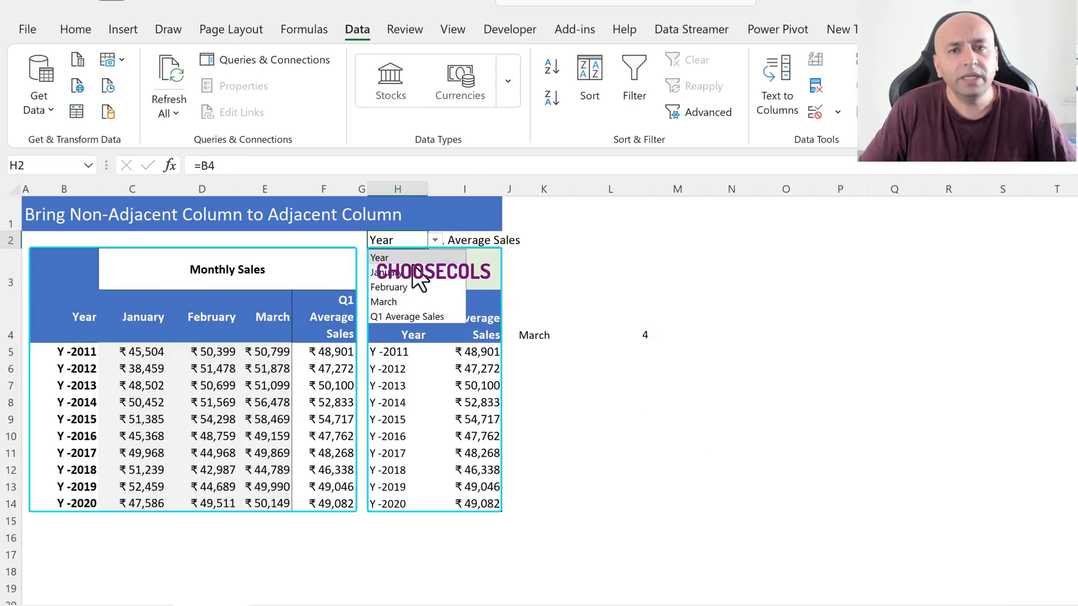
{"action": "left_click", "coordinate": [415, 259]}
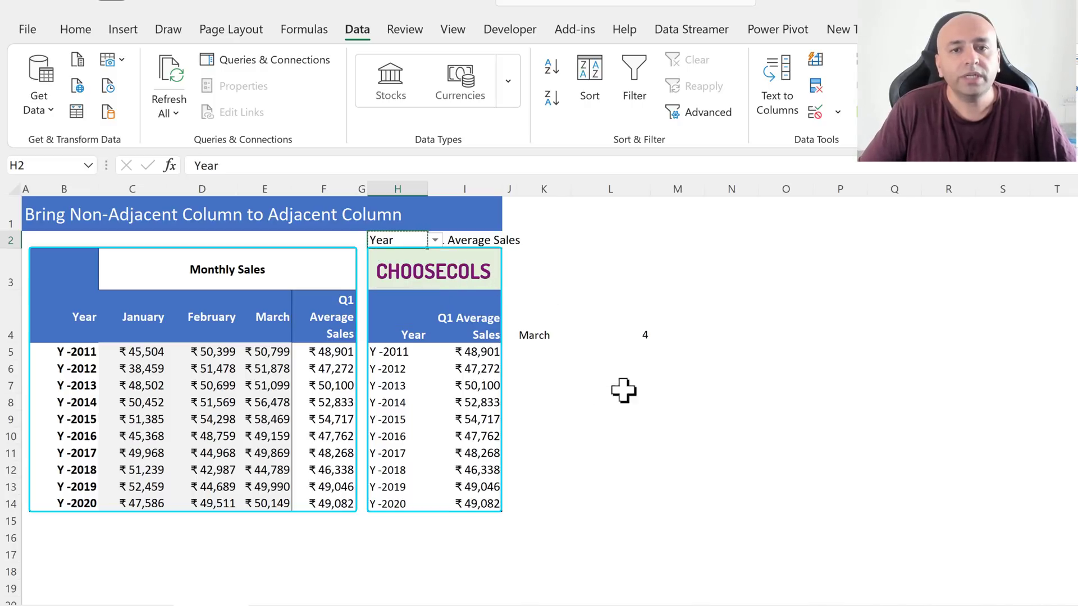
{"action": "key", "text": "ctrl+c"}
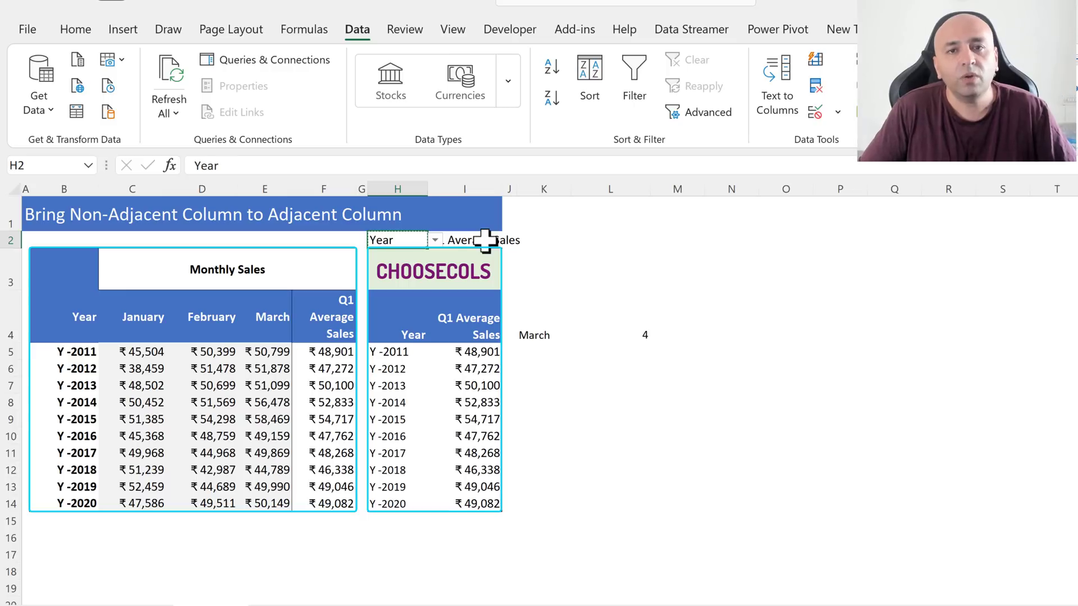
{"action": "left_click", "coordinate": [485, 240]}
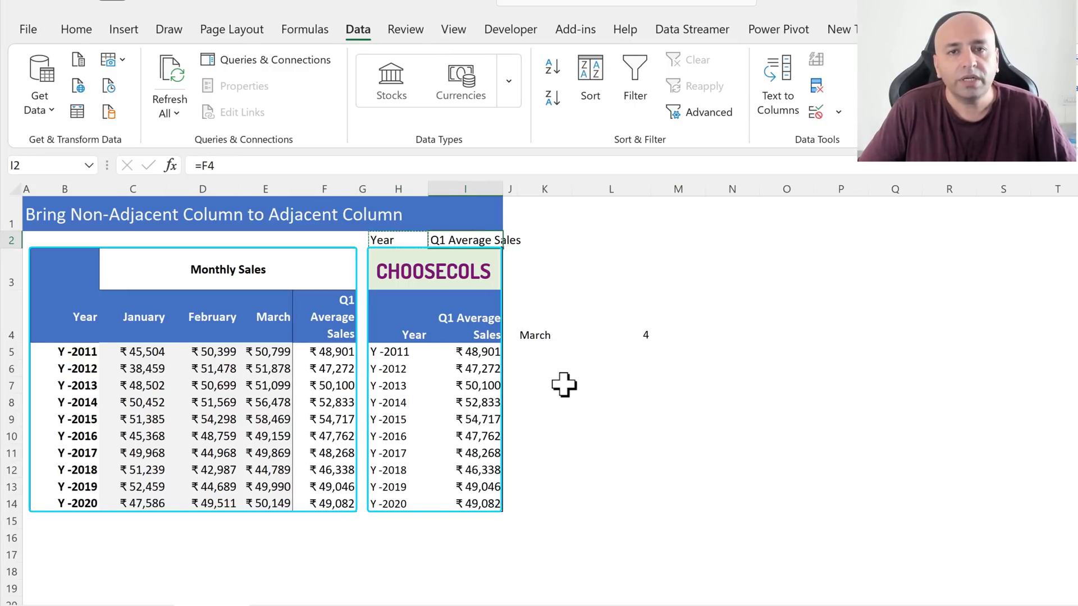
{"action": "key", "text": "ctrl+v"}
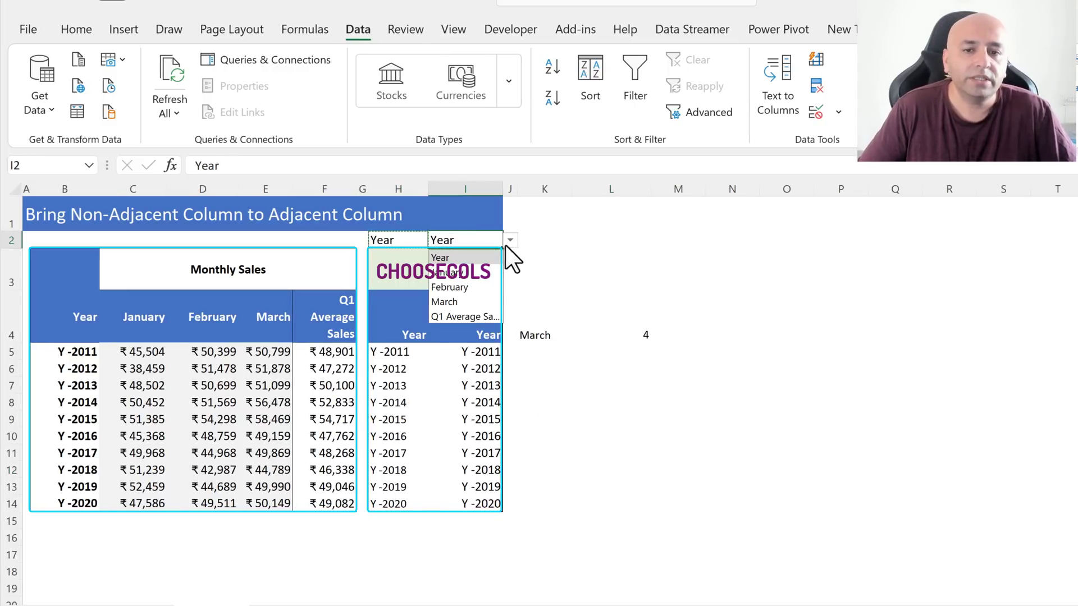
{"action": "left_click", "coordinate": [490, 272]}
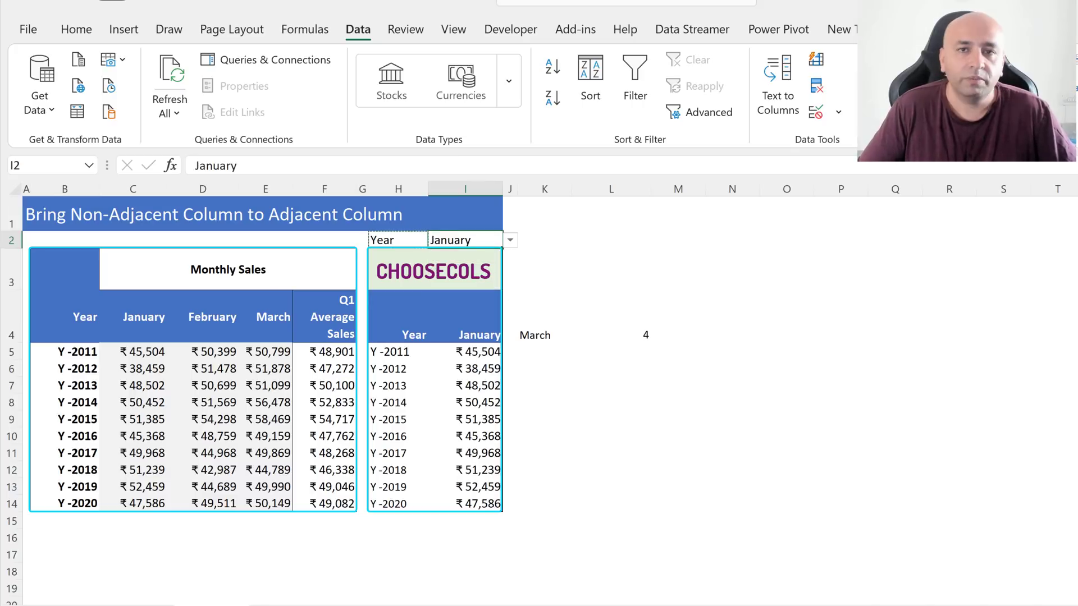
{"action": "left_click", "coordinate": [611, 453]}
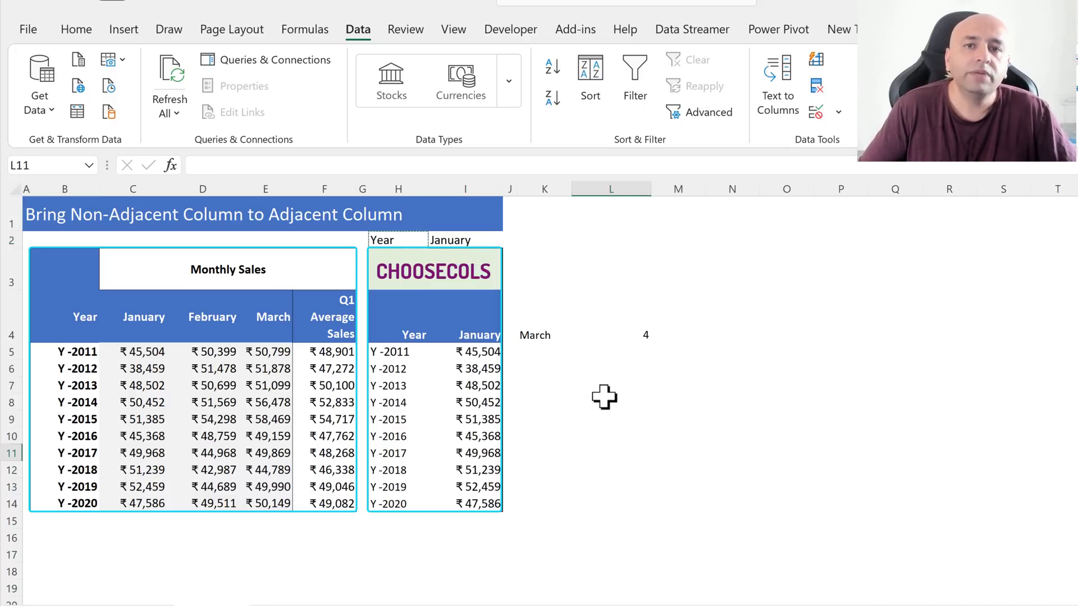
Enter =CHOOSECOLS(B4:F14,5,4,3,2,1) in L4 to spill the table's columns in reverse order
{"action": "left_click", "coordinate": [632, 337]}
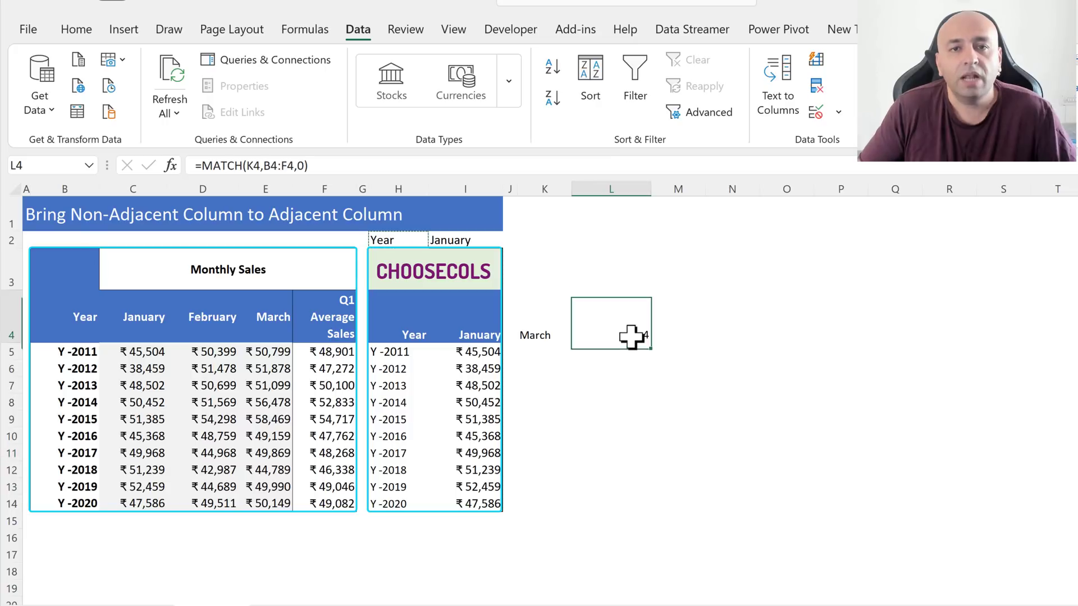
{"action": "type", "text": "=c"}
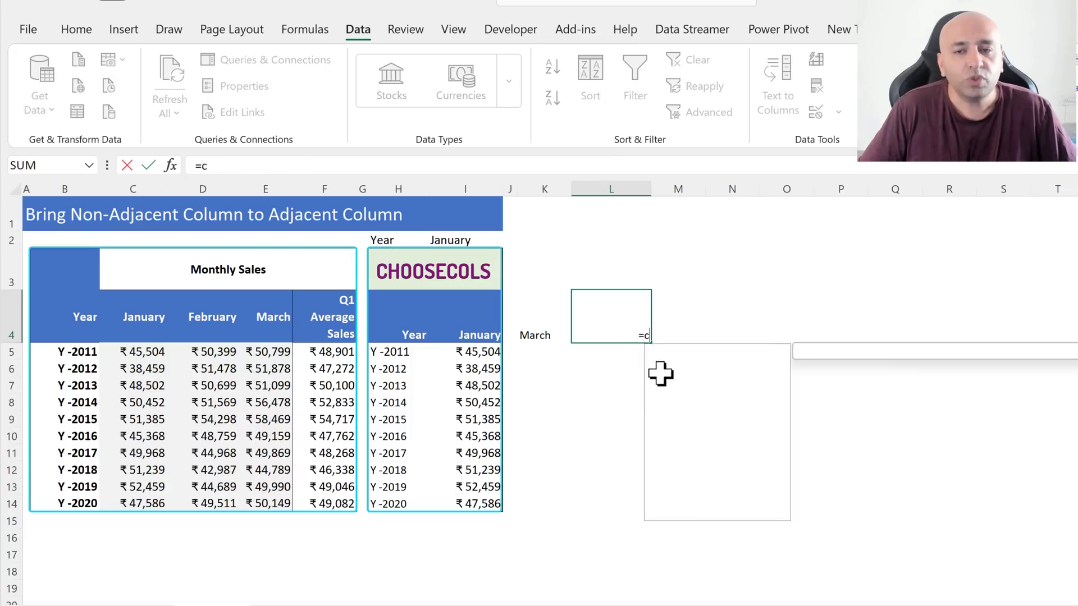
{"action": "type", "text": "hoo"}
{"action": "key", "text": "Down"}
{"action": "key", "text": "Tab"}
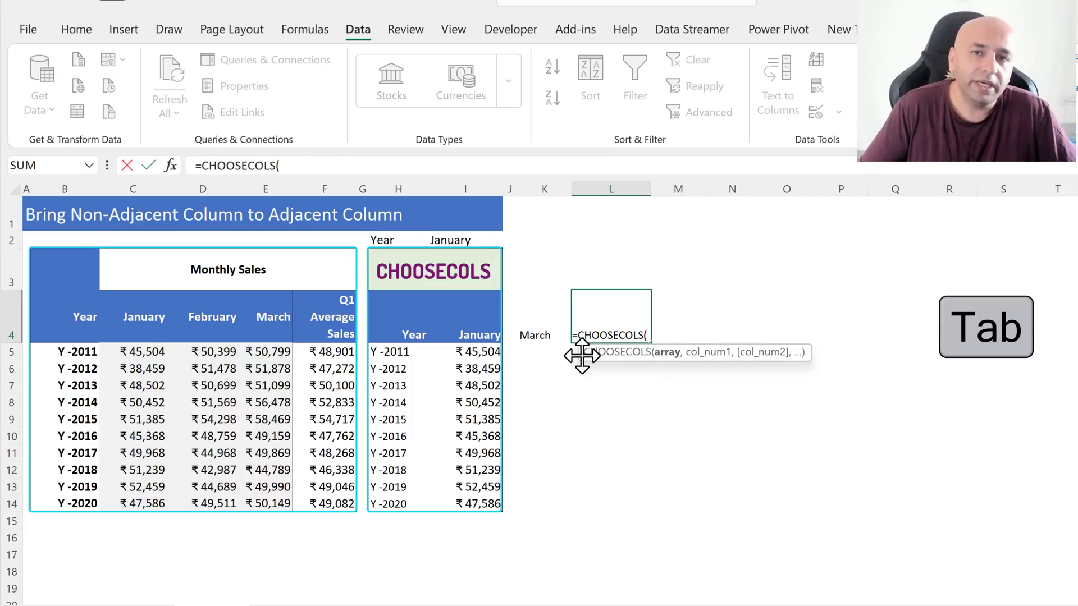
{"action": "left_click_drag", "start_coordinate": [85, 317], "coordinate": [315, 497]}
{"action": "type", "text": ","}
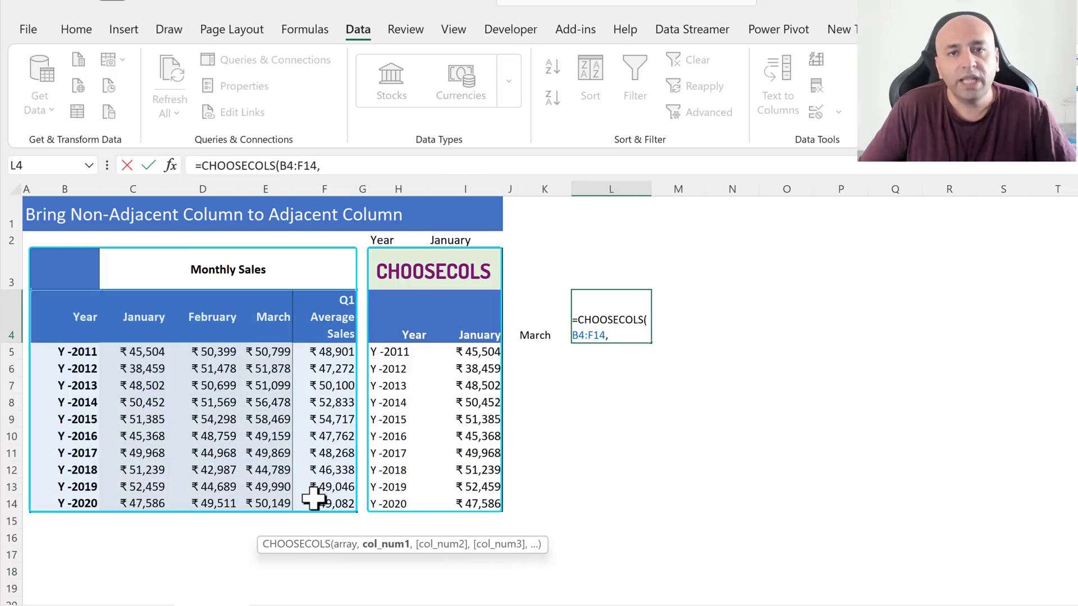
{"action": "type", "text": "5,"}
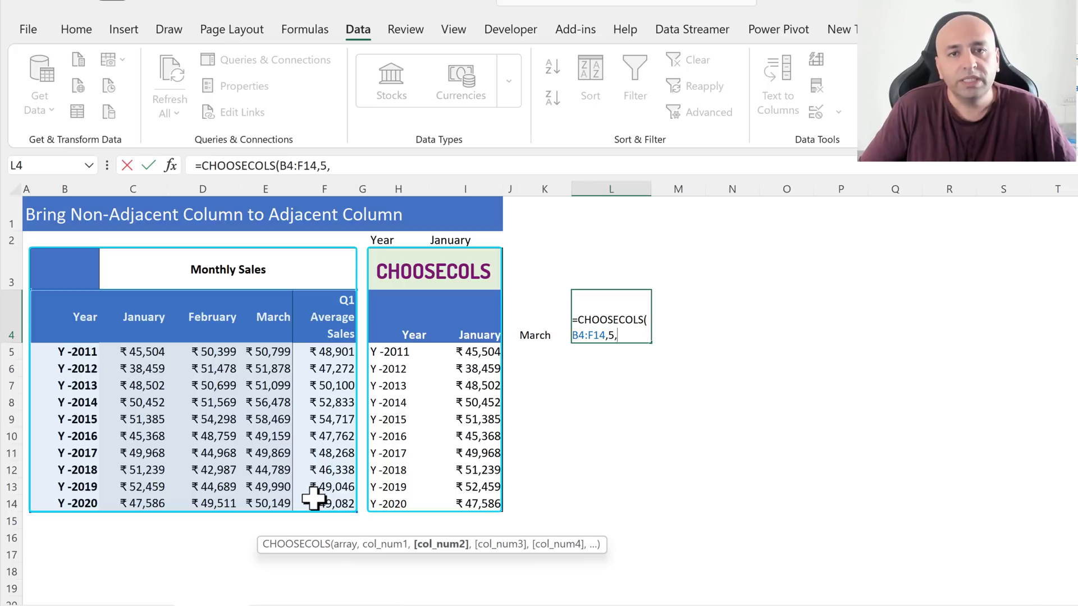
{"action": "type", "text": "4,"}
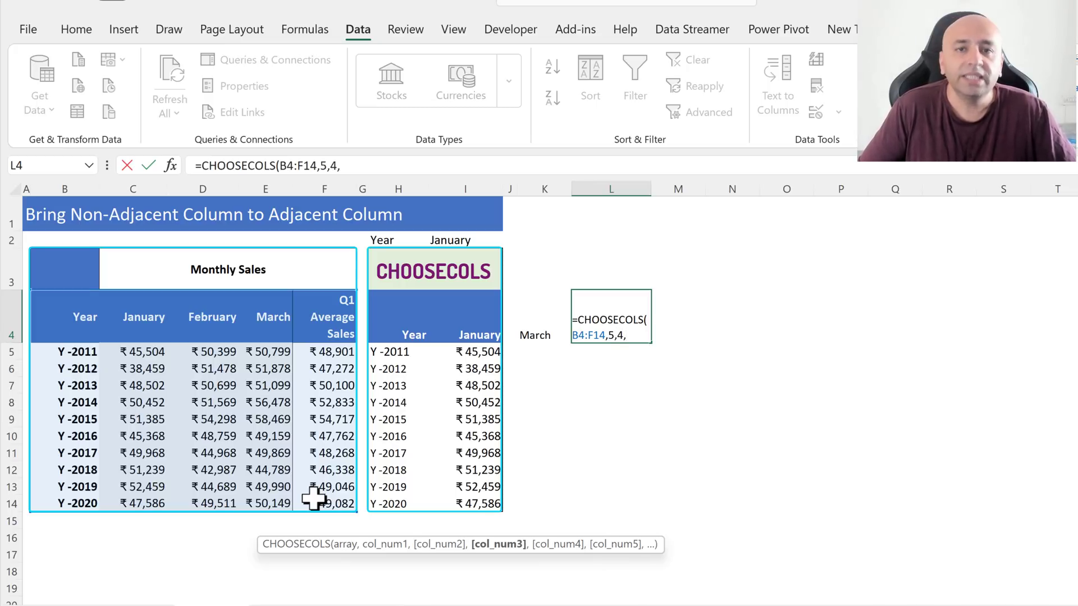
{"action": "type", "text": "3,"}
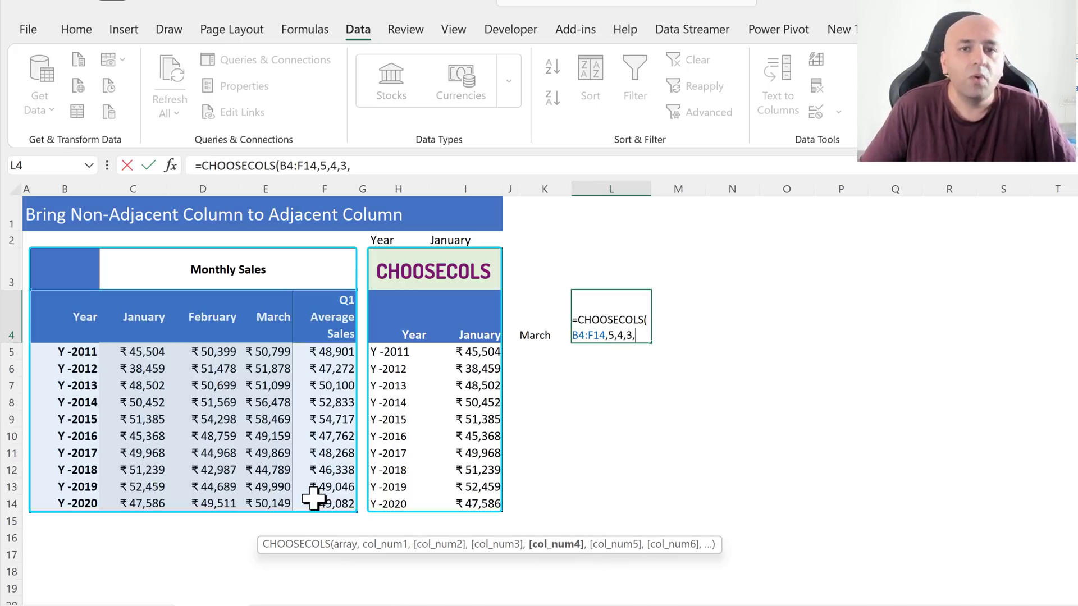
{"action": "type", "text": "2"}
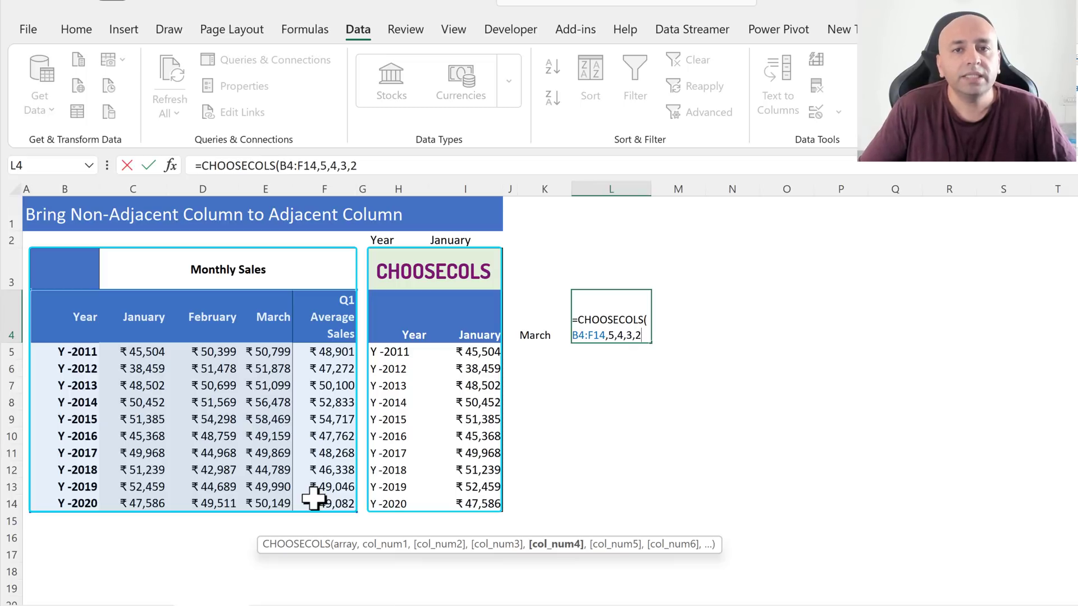
{"action": "type", "text": ","}
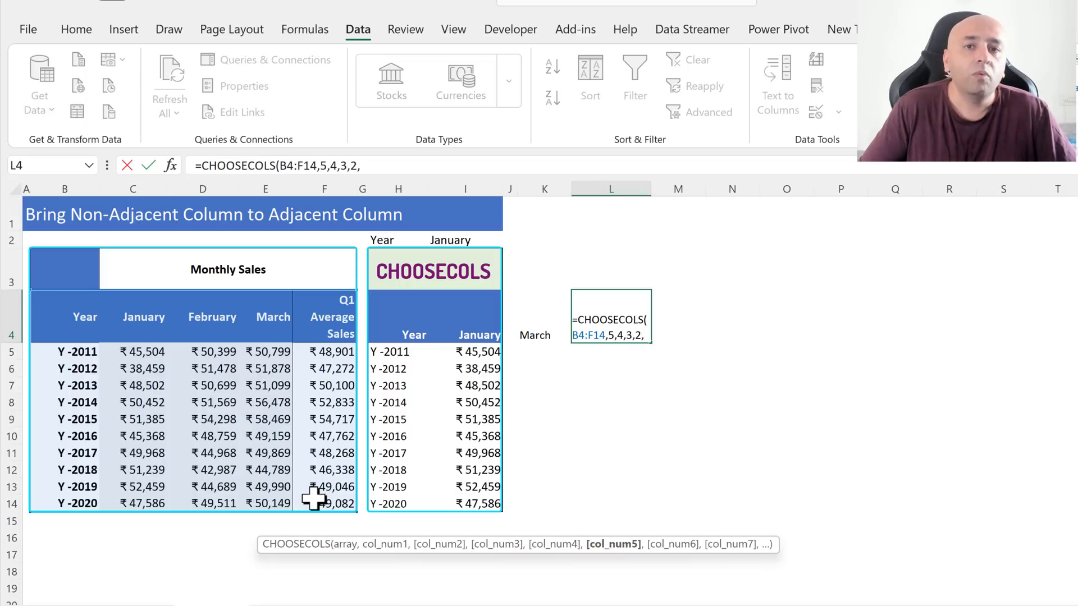
{"action": "type", "text": "1"}
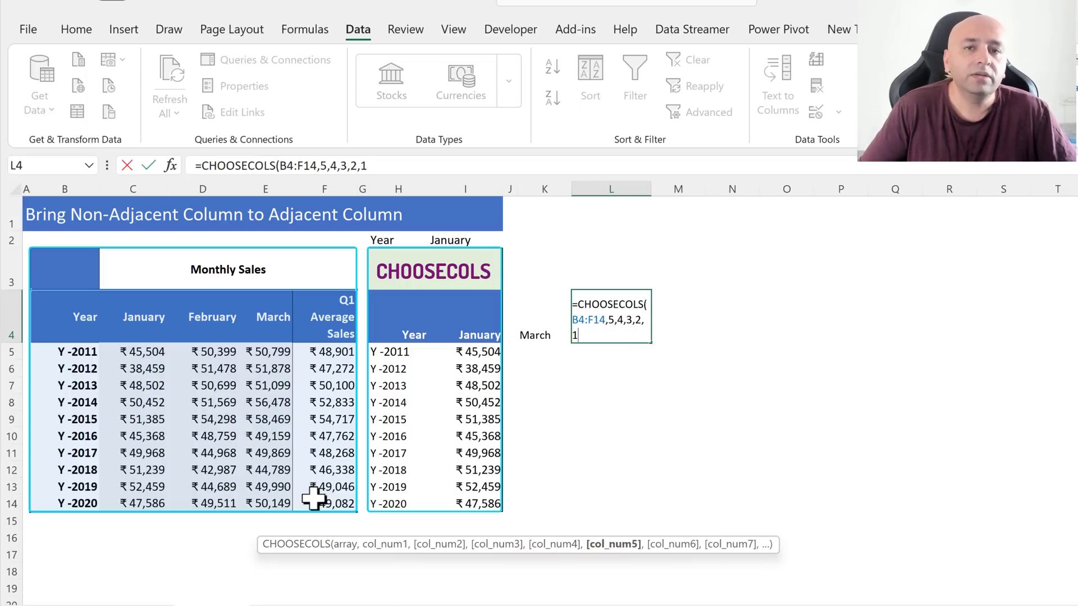
{"action": "type", "text": ")"}
{"action": "key", "text": "Return"}
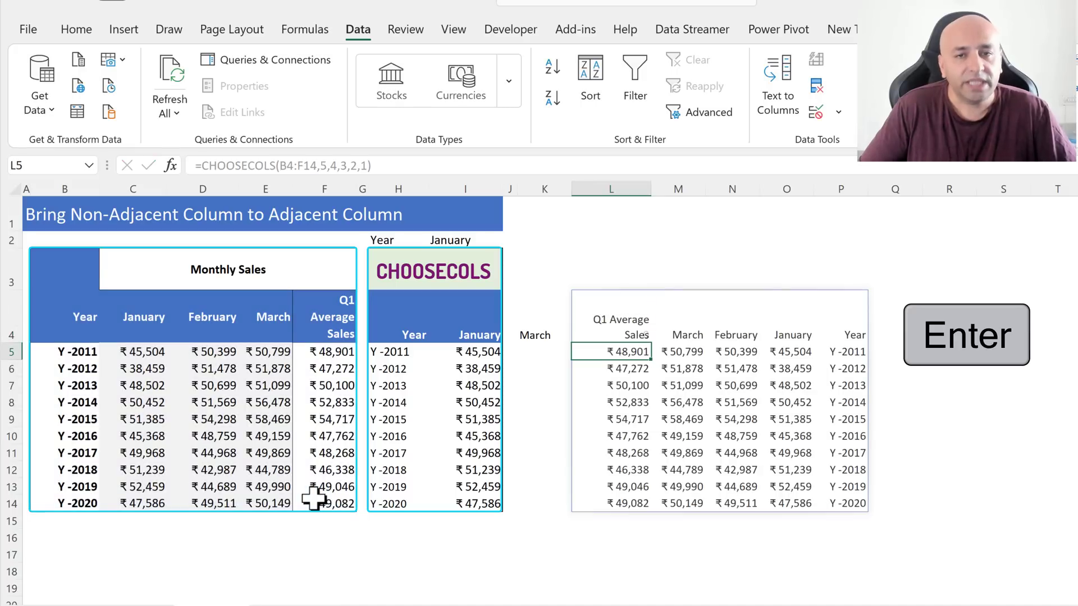
{"action": "left_click", "coordinate": [1072, 487]}
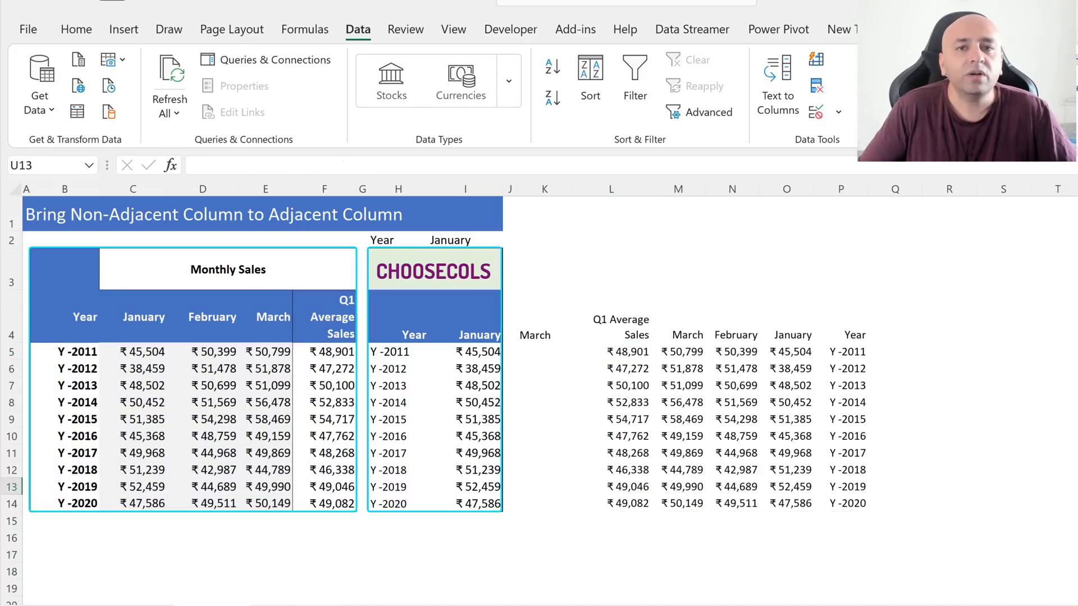